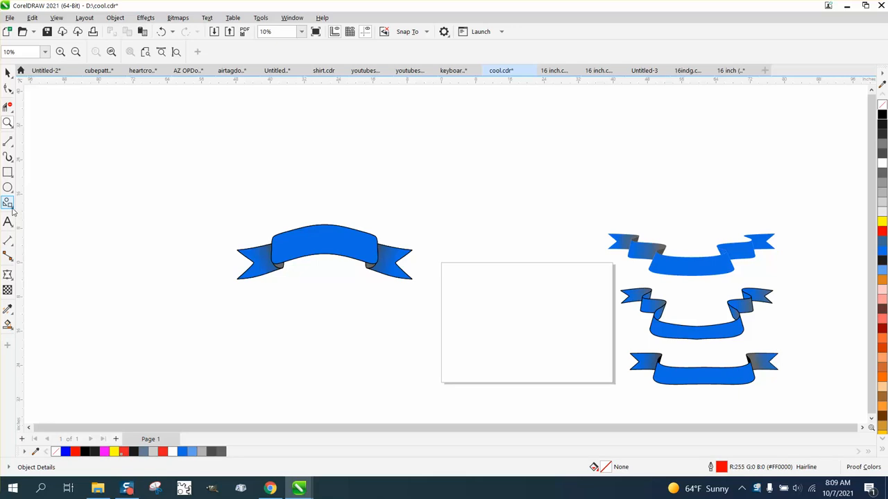
Draw a folded ribbon banner from the Common Shapes banner set, about 27.67 by 6.92 inches, on the page
left_click(8, 203)
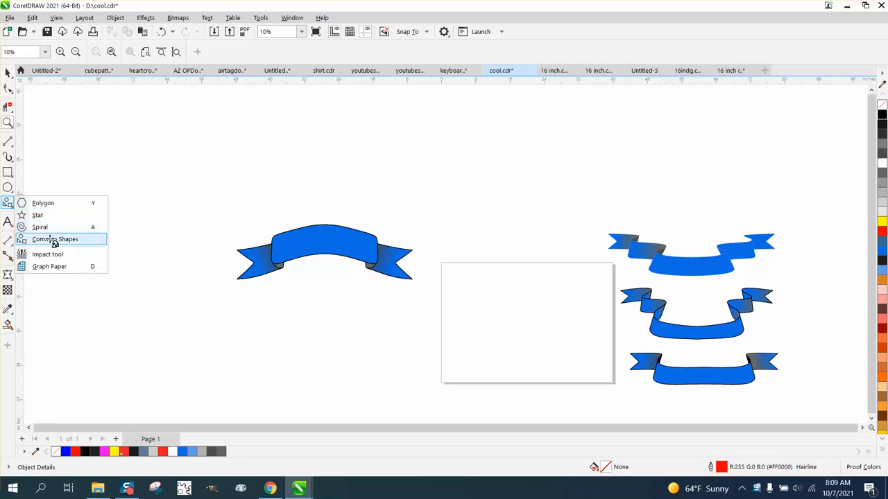
left_click(49, 240)
left_click(299, 53)
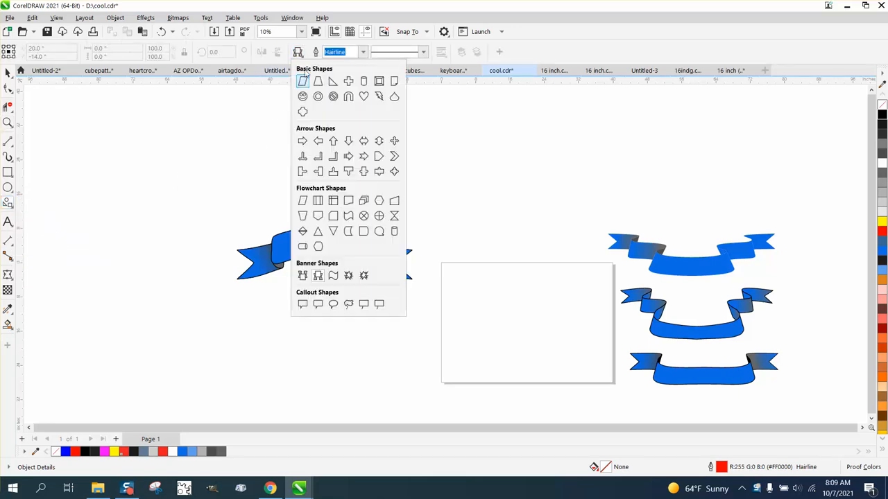
left_click(319, 275)
left_click_drag(458, 305, 589, 340)
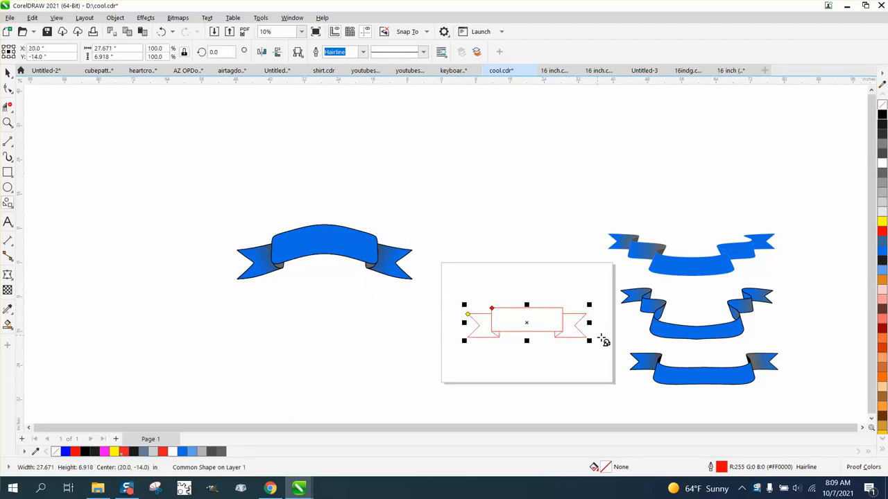
Arch the banner upward with an envelope by raising its top and bottom middle nodes together, making it about 8.67 inches high
left_click(8, 122)
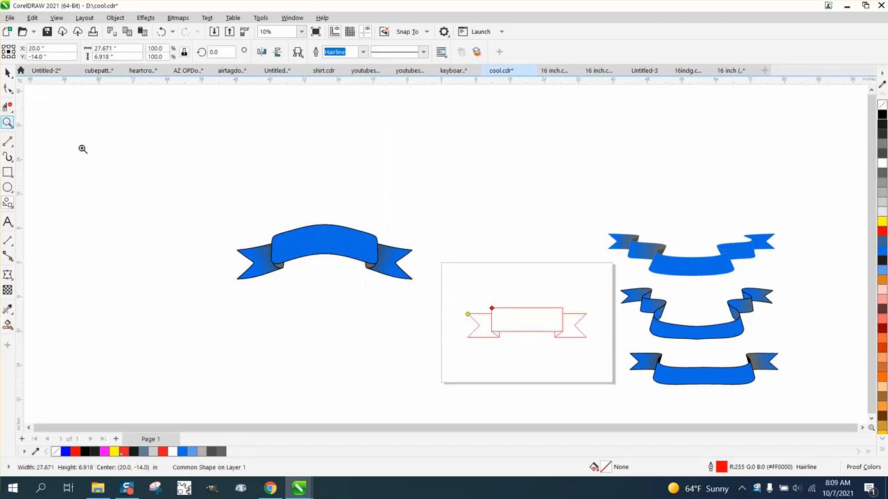
left_click_drag(446, 287, 671, 390)
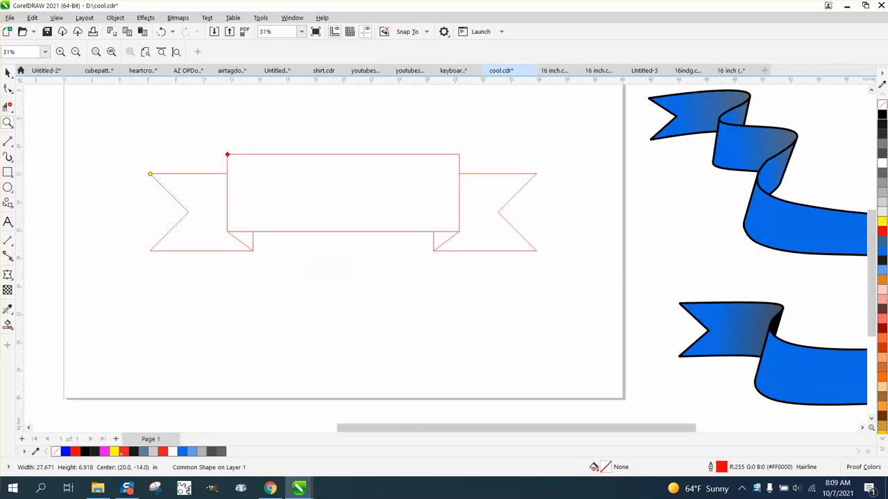
key("space")
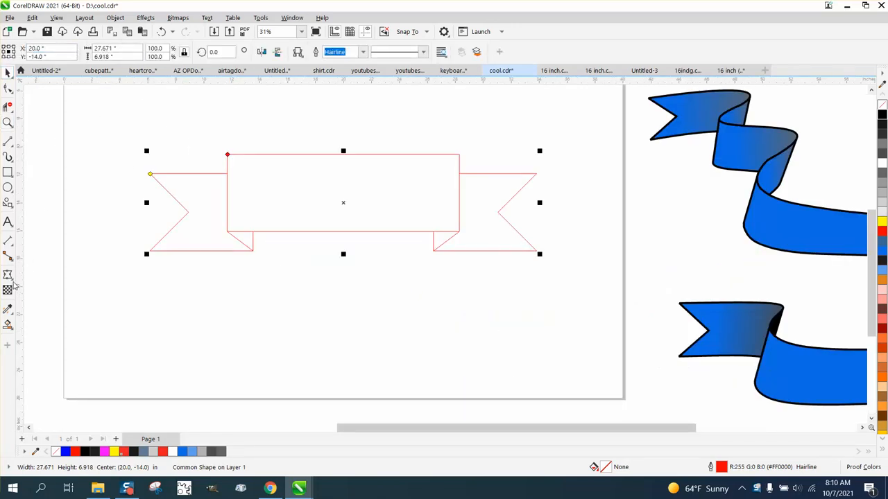
left_click(13, 282)
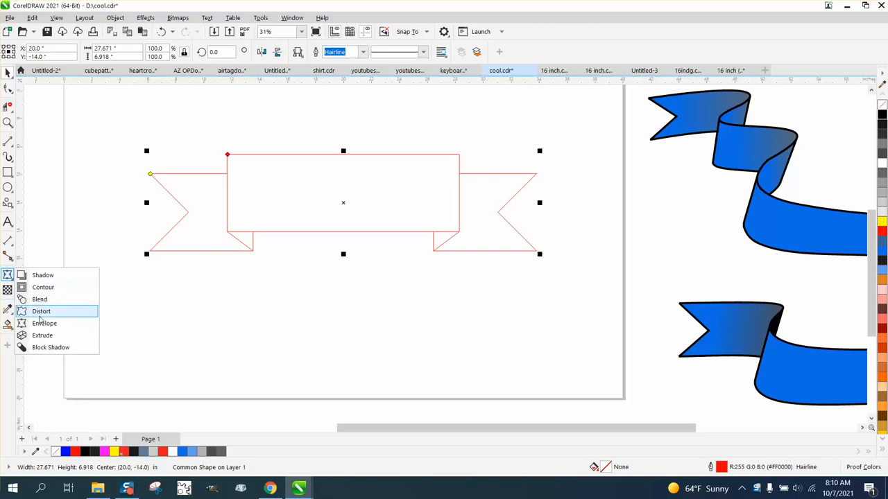
left_click(47, 325)
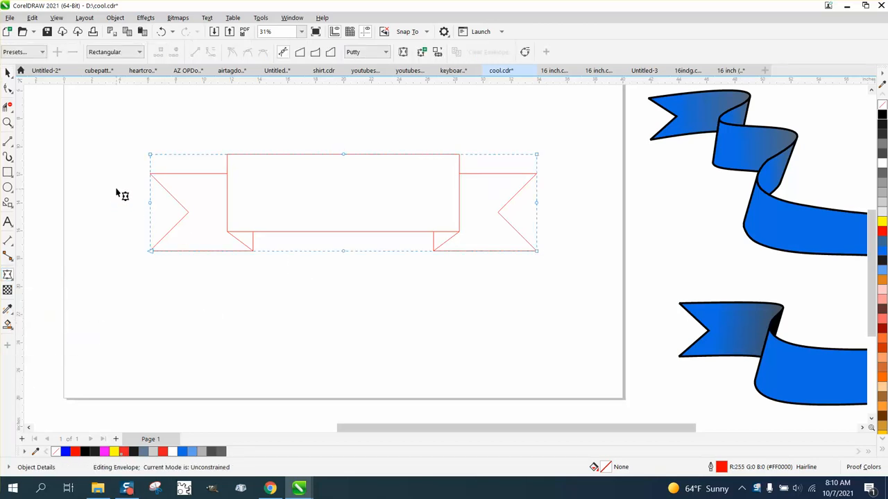
left_click_drag(117, 187, 580, 231)
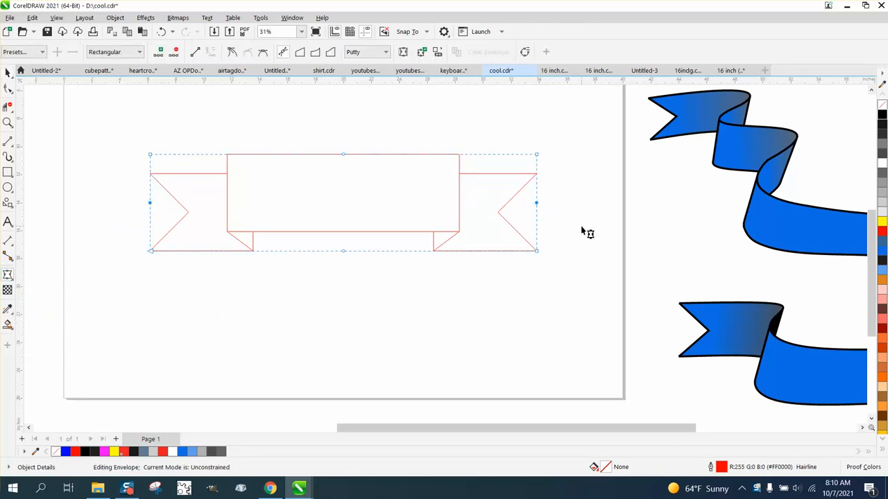
left_click_drag(317, 125, 411, 278)
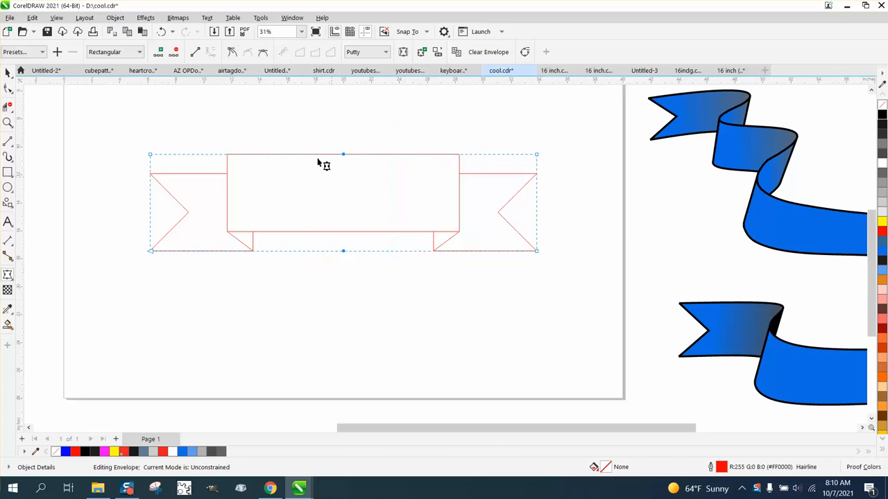
left_click(264, 56)
left_click_drag(328, 119, 347, 229)
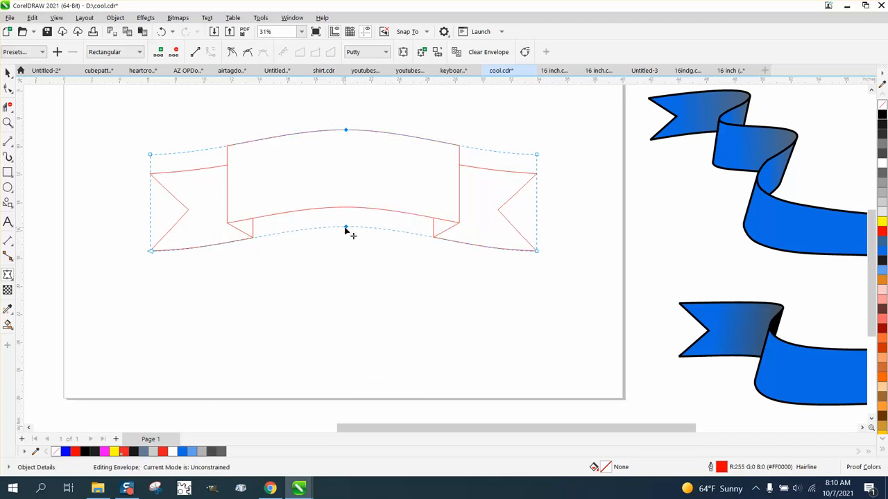
left_click(8, 72)
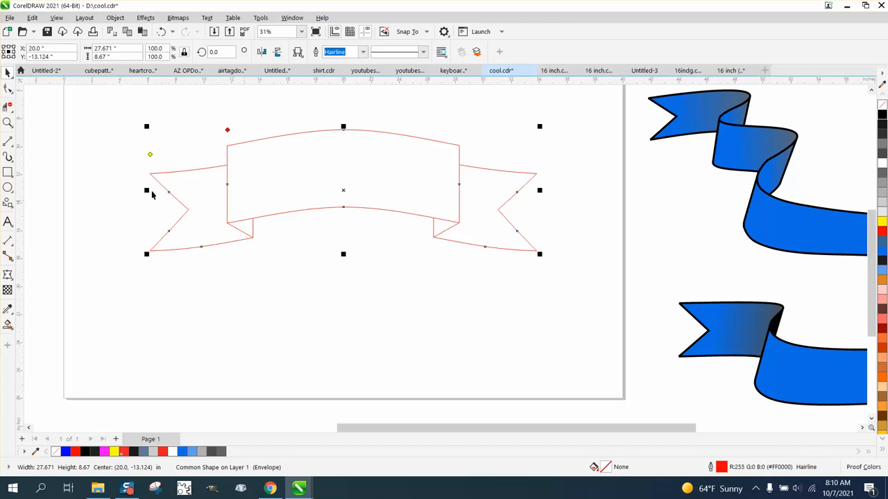
Round the corners of the banner's lower-left fold with the Smooth tool at an 8-inch nib size
left_click(7, 124)
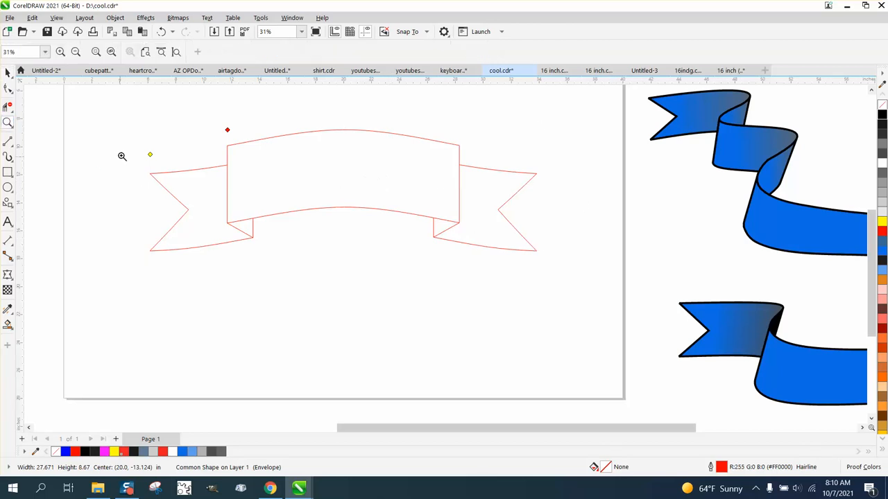
left_click_drag(185, 216, 340, 291)
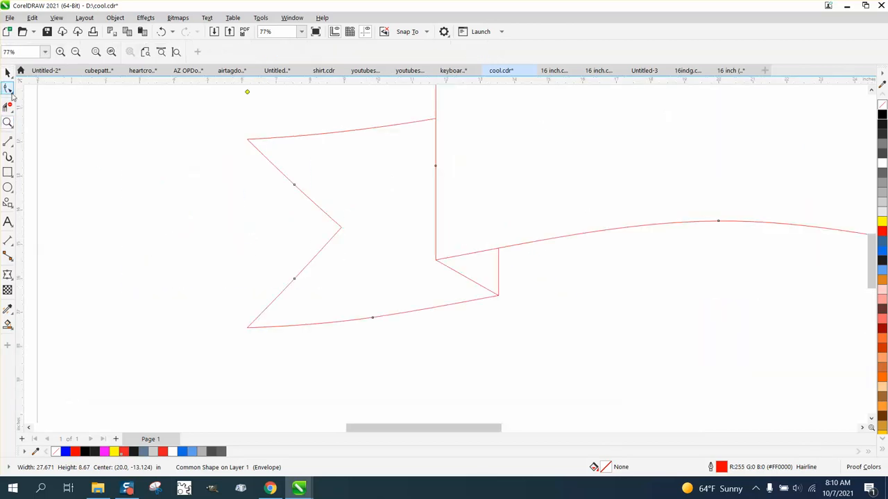
left_click(12, 95)
left_click(38, 106)
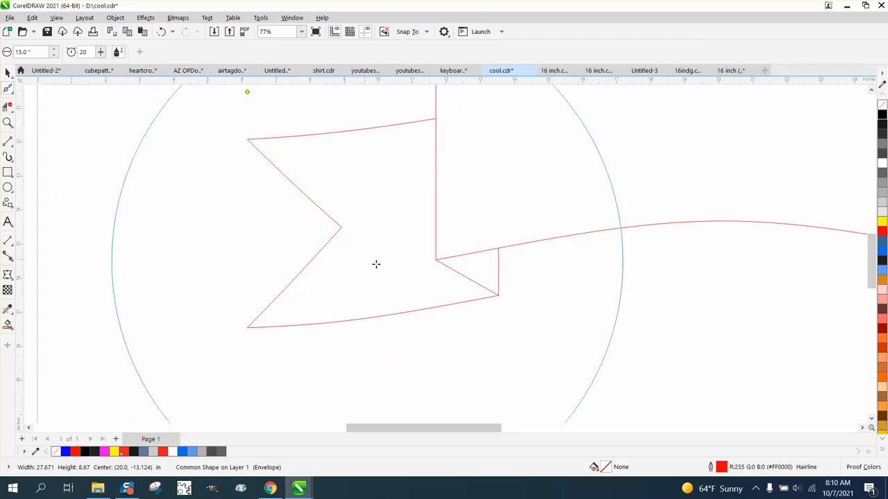
left_click(27, 52)
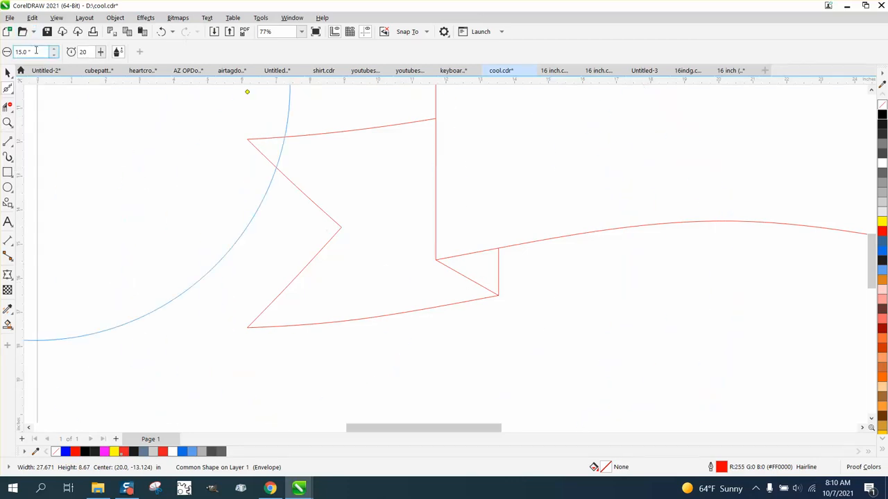
type("8")
key("Return")
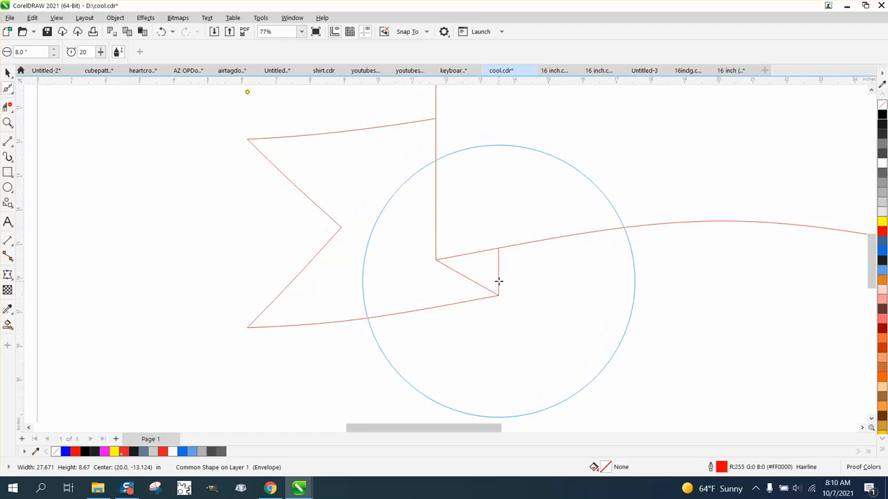
mouse_move(498, 280)
left_mouse_down()
mouse_move(485, 298)
mouse_move(501, 297)
mouse_move(444, 308)
mouse_move(481, 302)
mouse_move(440, 240)
mouse_move(431, 149)
mouse_move(418, 131)
mouse_move(426, 133)
mouse_move(448, 211)
mouse_move(515, 253)
left_mouse_up()
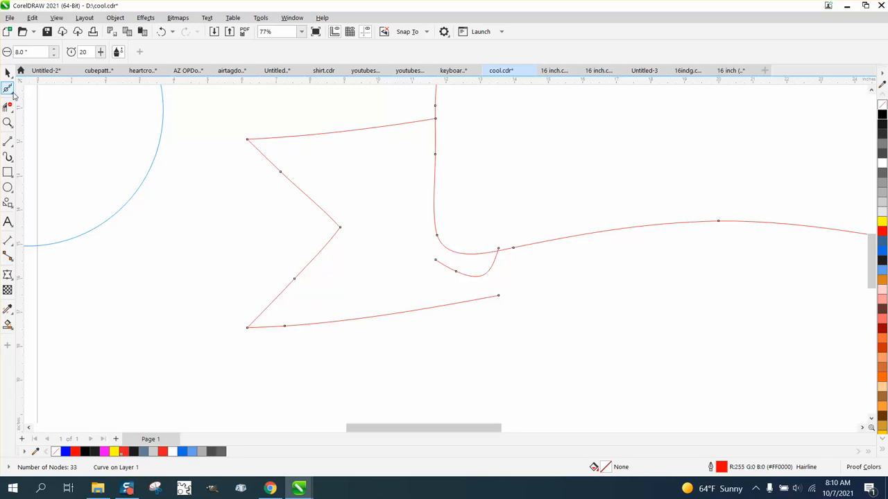
Delete the extra node near the open end of the left fold's small curve and adjust the end node
left_click(11, 94)
left_click(39, 89)
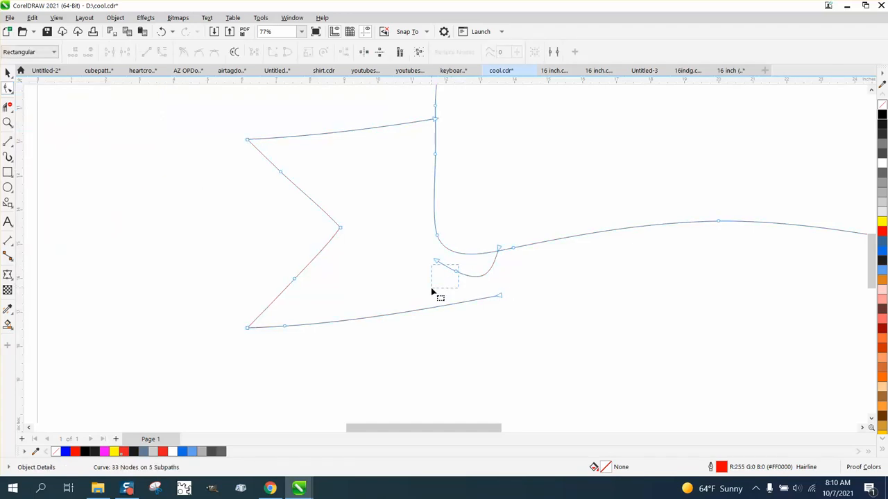
left_click_drag(431, 287, 431, 287)
key("Delete")
left_click(438, 263)
Move the inner end node of the left tail's lower edge up to meet the banner body's bottom edge
scroll(330, 271, "down", 3)
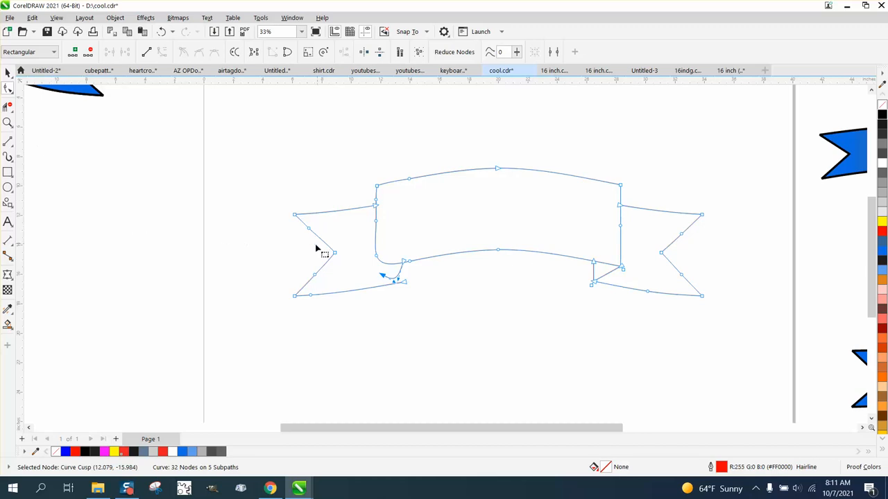
left_click(7, 122)
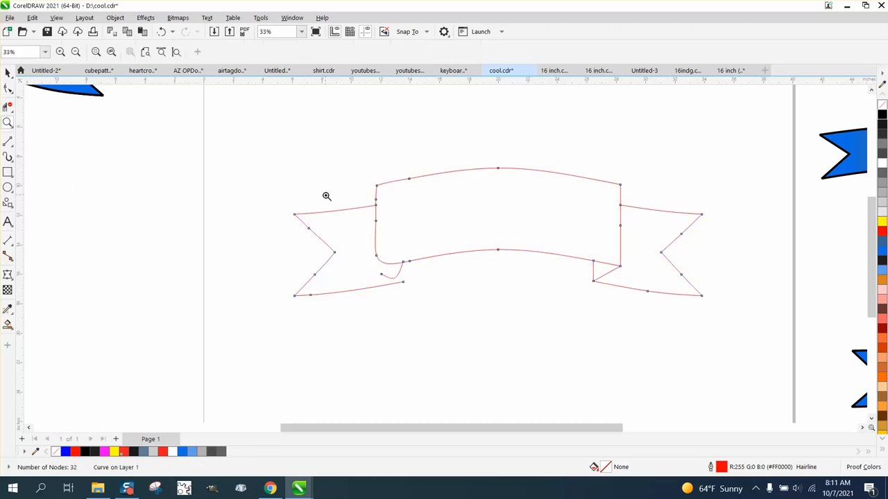
left_click_drag(503, 340, 503, 340)
left_click(8, 72)
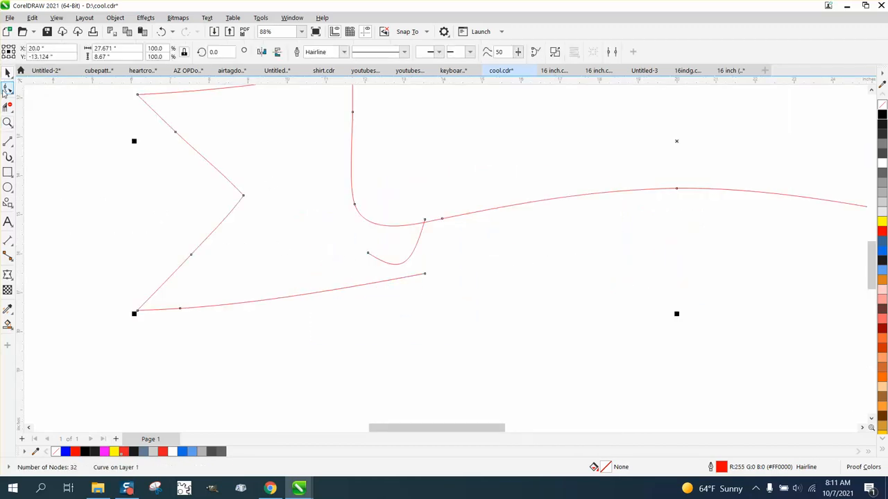
left_click(8, 88)
left_click_drag(426, 275, 417, 224)
Reshape the left fold's small curve into a rounder loop and place its open end on the tail's lower edge
left_click(369, 255)
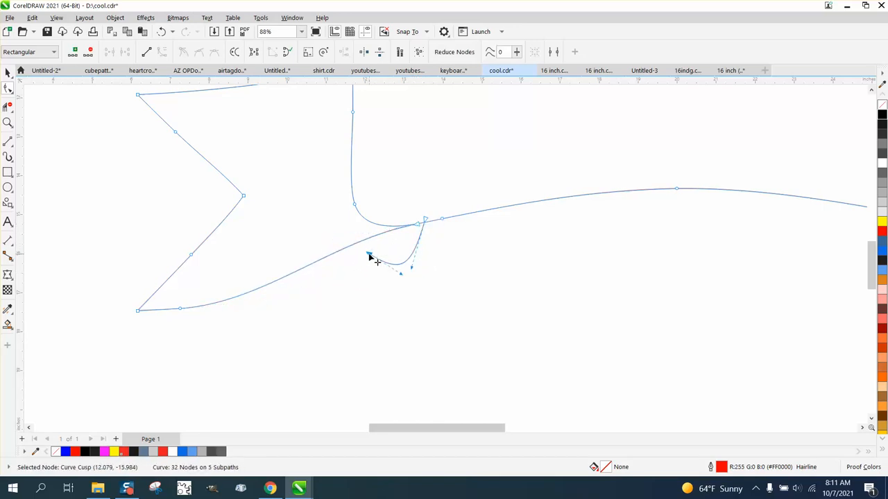
left_click_drag(402, 275, 433, 279)
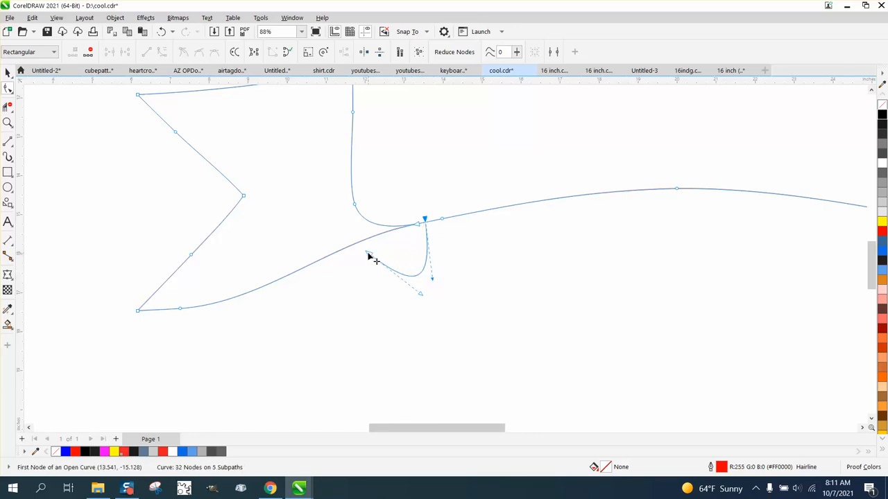
left_click_drag(369, 256, 343, 250)
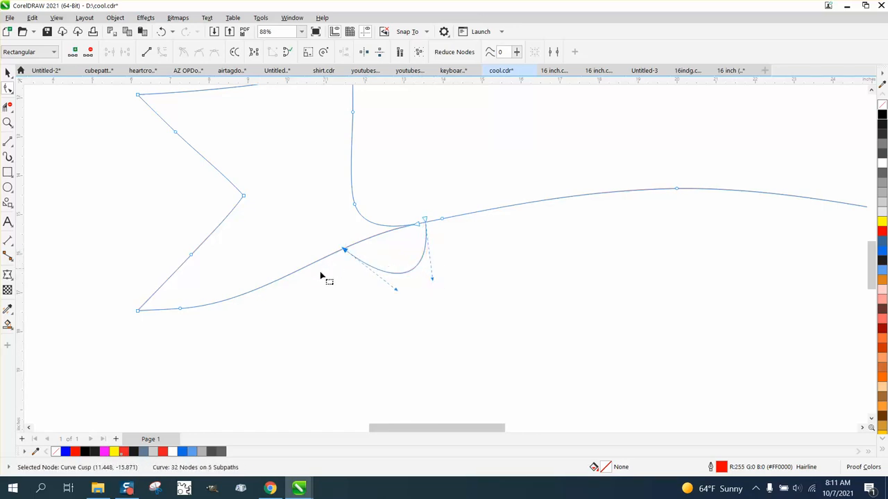
left_click(307, 285)
Select the whole banner and centre it on the page
scroll(298, 284, "down", 2)
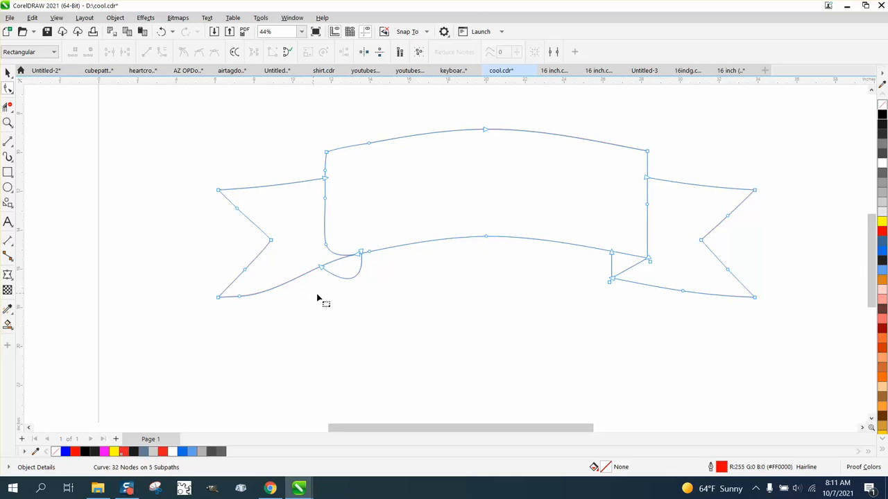
scroll(316, 294, "down", 1)
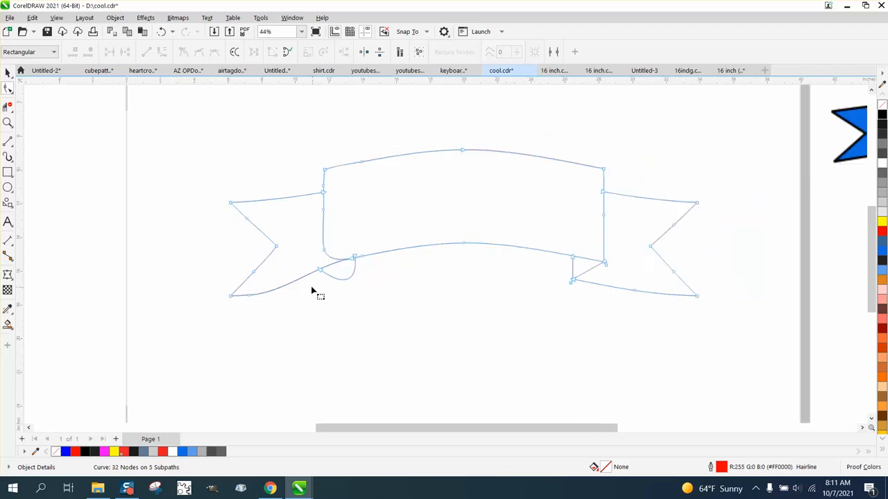
left_click(8, 72)
scroll(212, 175, "down", 2)
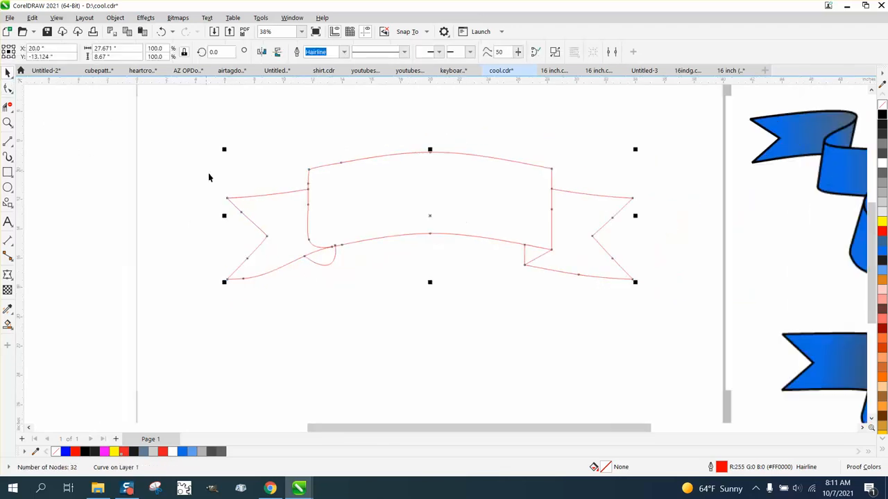
left_click_drag(188, 154, 556, 272)
key("Down")
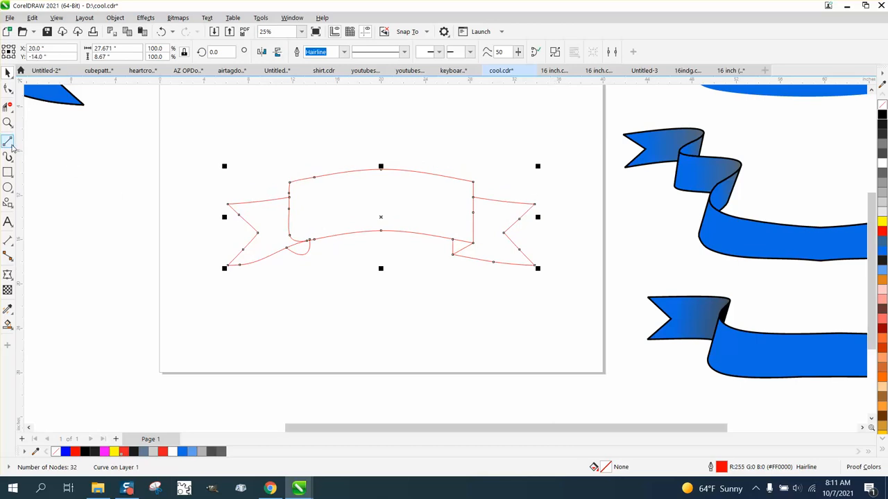
Draw a vertical line about 15.6 inches long centred on the page and remove the banner segments to its right with Virtual Segment Delete
left_click(10, 144)
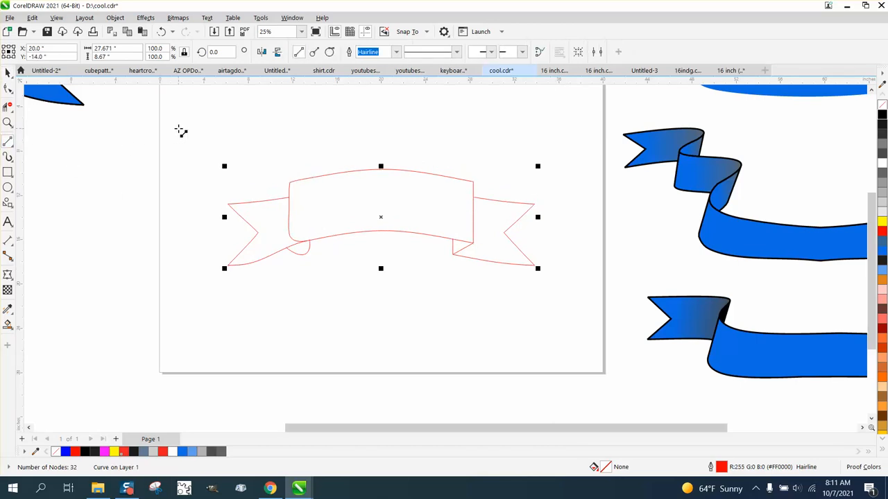
left_click(178, 128)
left_click(178, 303)
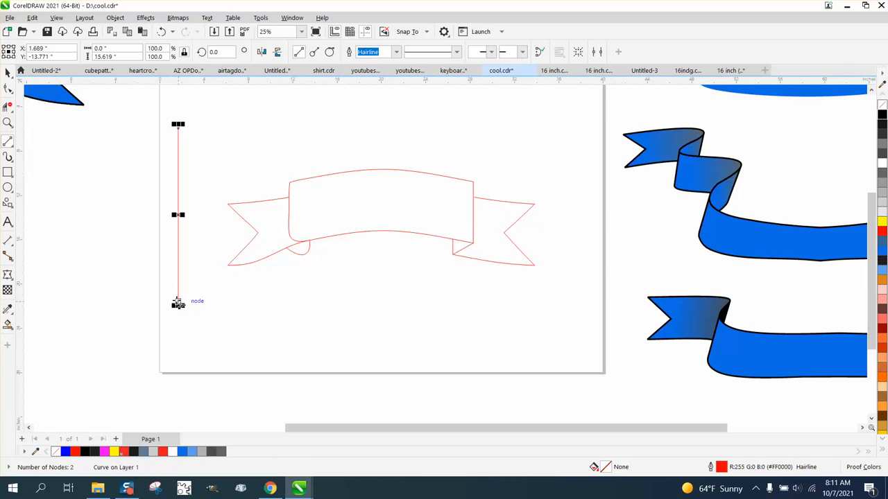
key("p")
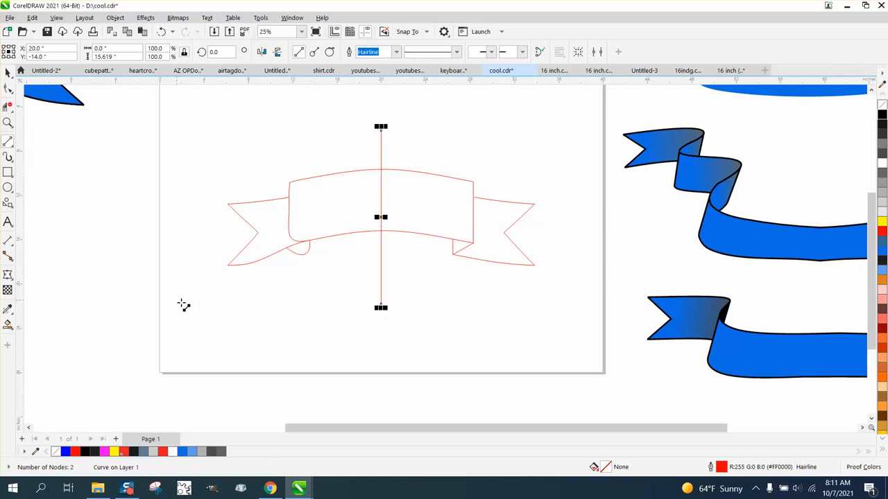
left_click(8, 106)
left_click_drag(419, 164, 563, 309)
left_click(8, 72)
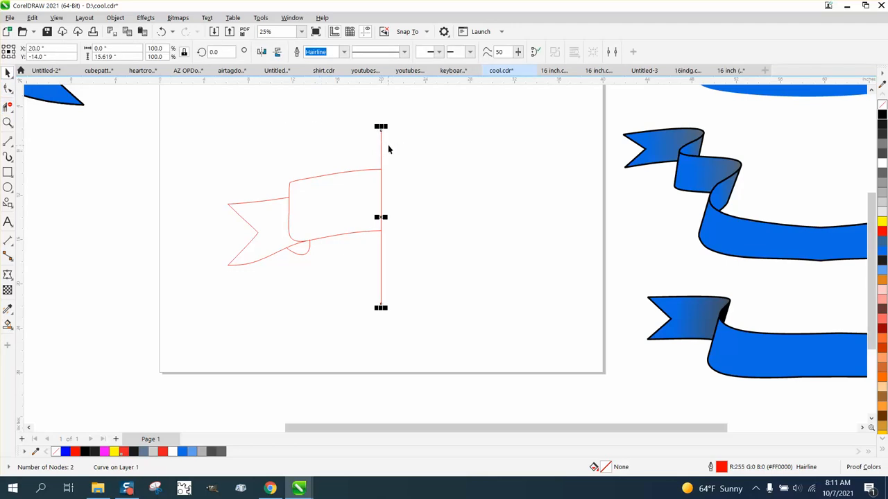
key("Delete")
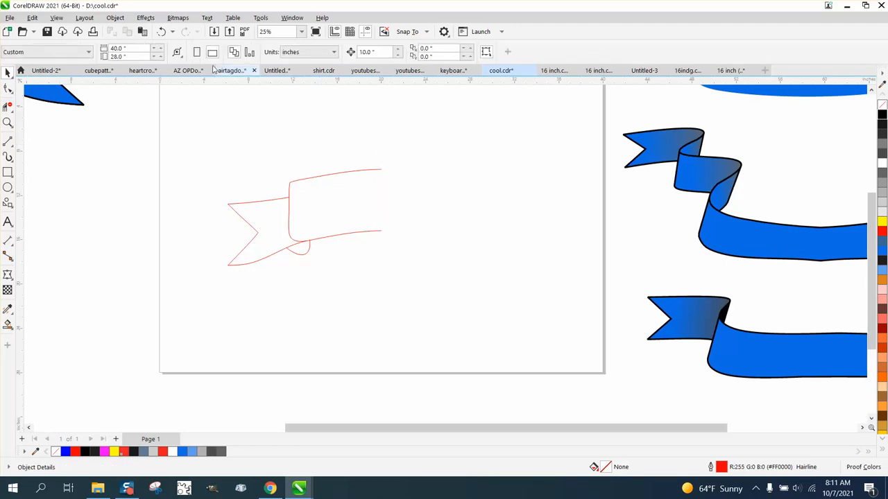
left_click(163, 33)
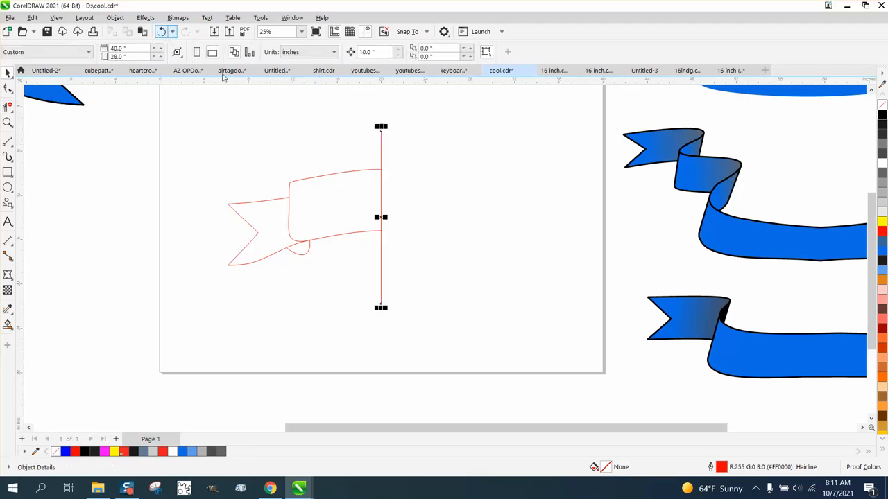
Create blue Smart Fill shapes from the left tail, the small fold and the banner body, moving each 10 inches down
left_click(399, 149)
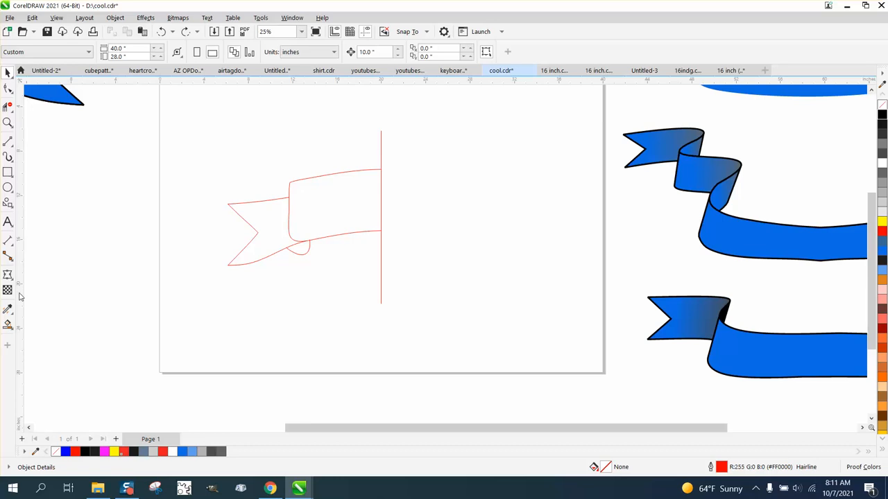
left_click(7, 324)
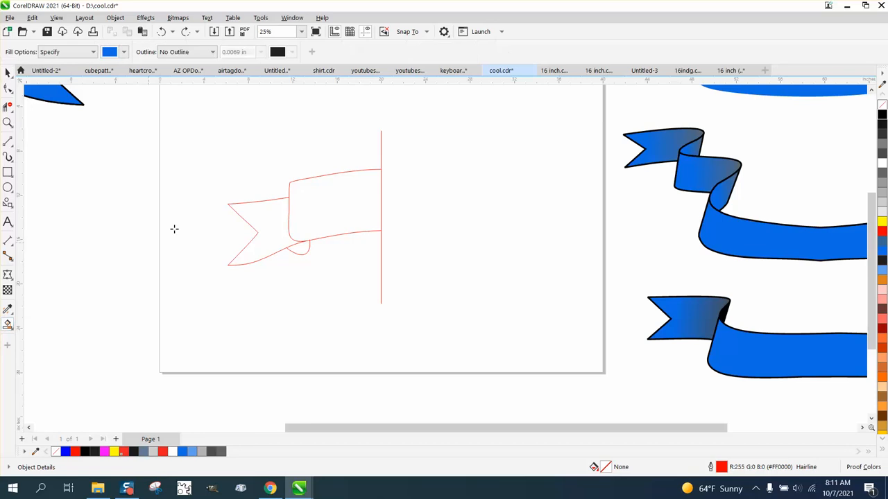
left_click(273, 227)
key("Down")
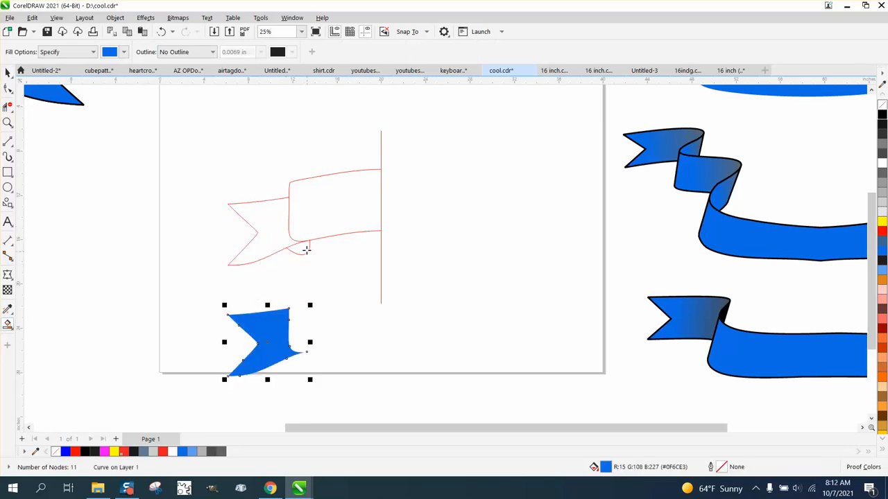
left_click(304, 250)
key("Down")
left_click(315, 225)
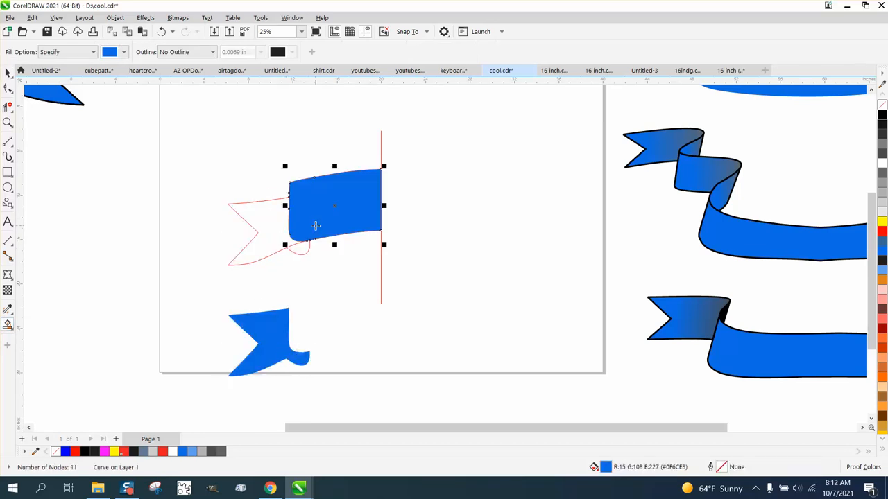
key("Down")
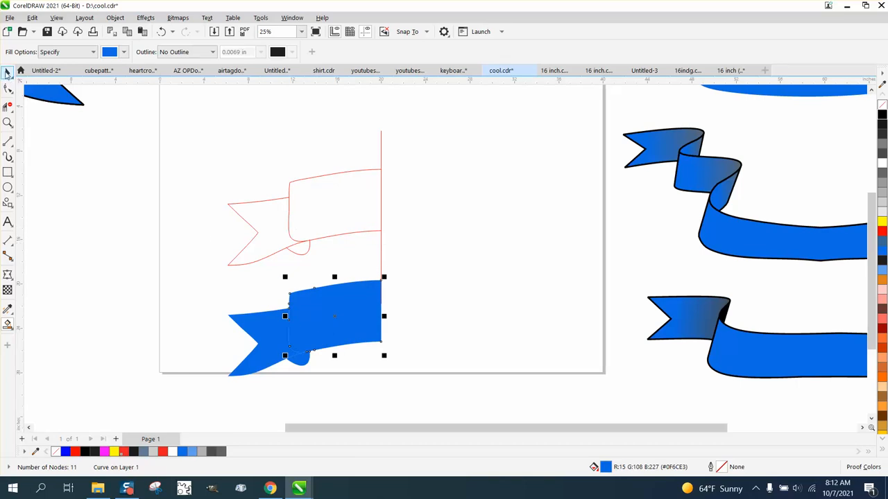
Move the blue tail 10 inches left and give it a linear fountain fill from blue near the notch to grey at the inner edge
left_click(8, 72)
left_click(119, 182)
left_click(266, 340)
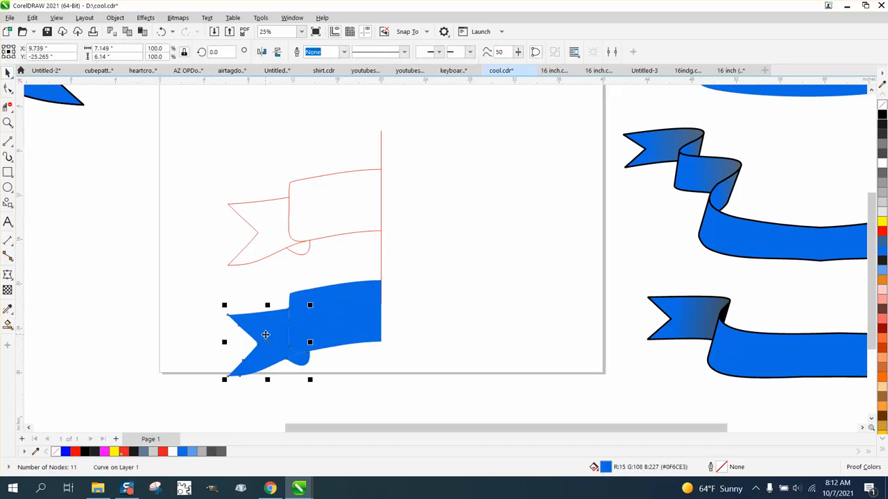
left_click_drag(265, 339, 155, 339)
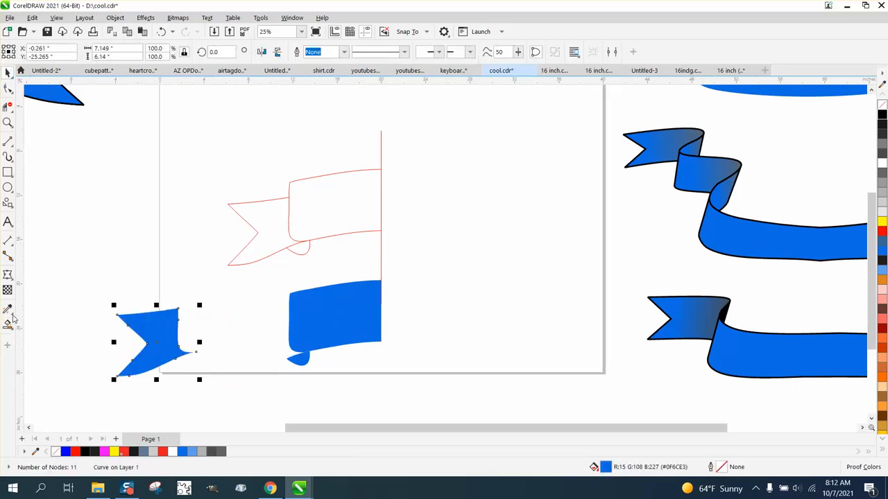
left_click(33, 329)
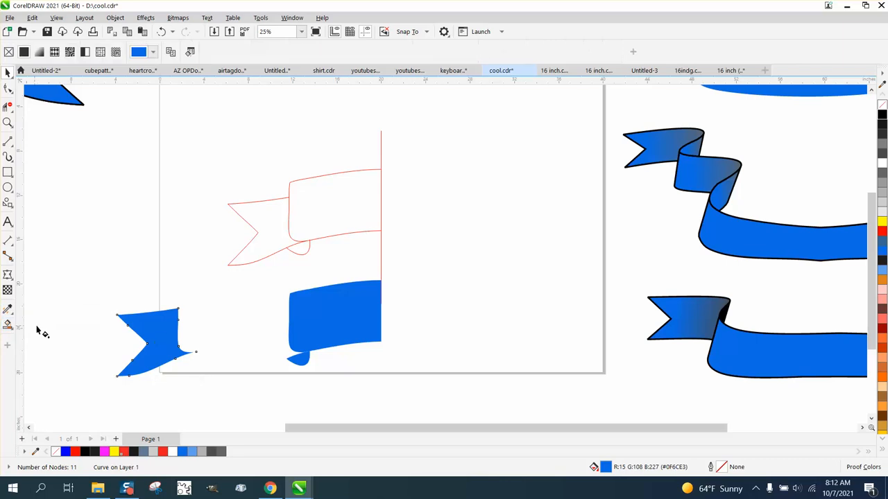
left_click_drag(136, 365, 187, 328)
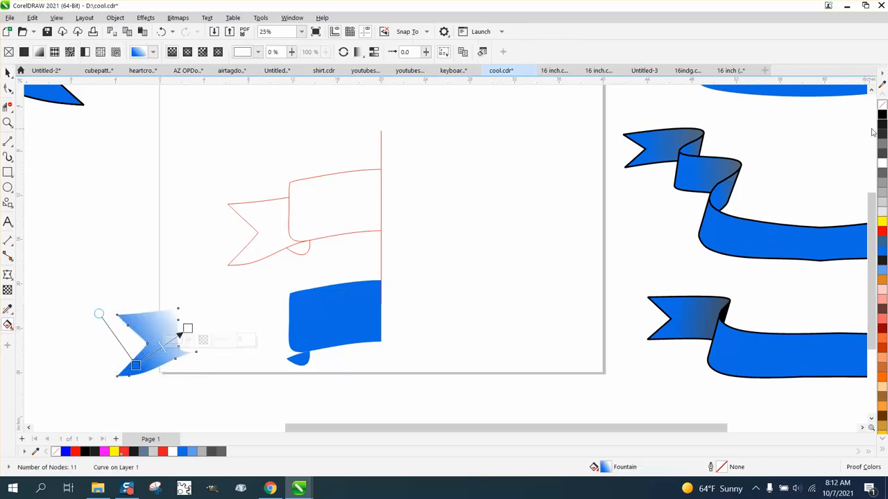
left_click_drag(833, 215, 194, 327)
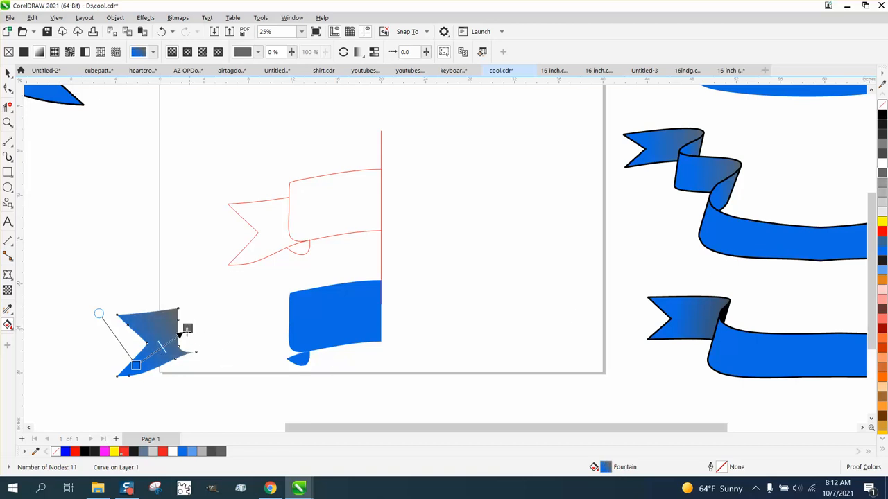
left_click_drag(135, 365, 149, 350)
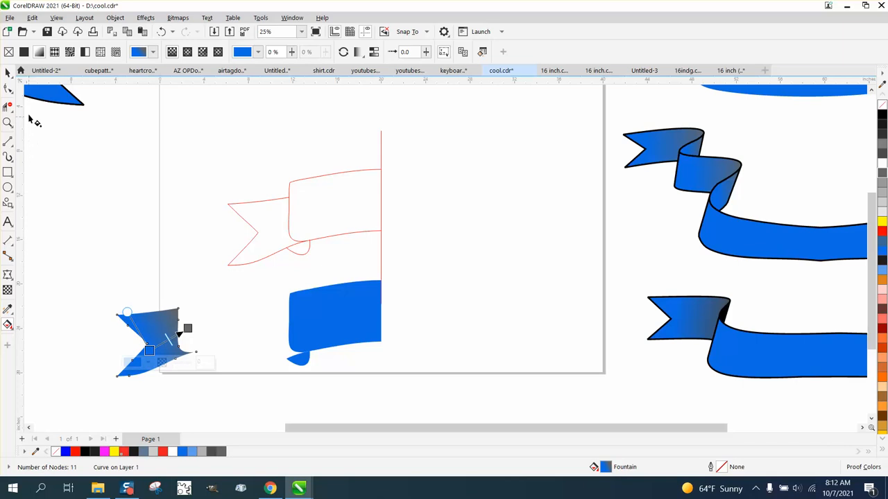
Move the shaded tail 10 inches up and 10 inches right onto its red outline
left_click(8, 73)
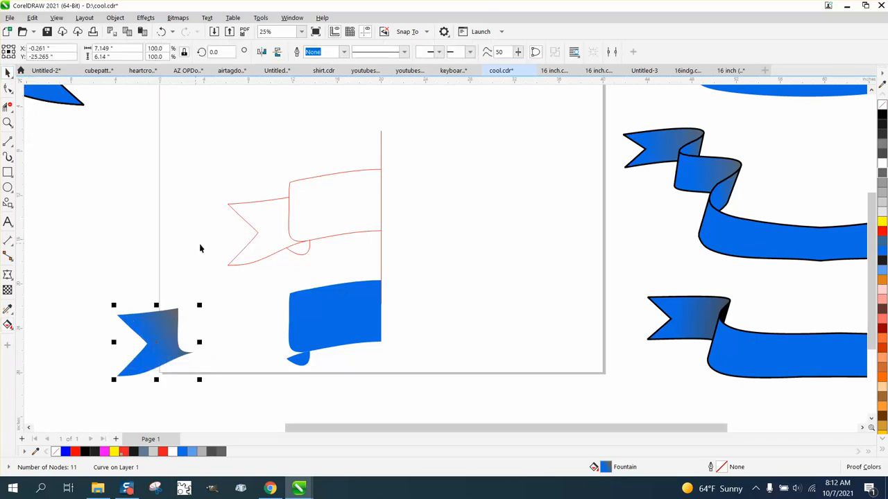
key("Up")
key("Right")
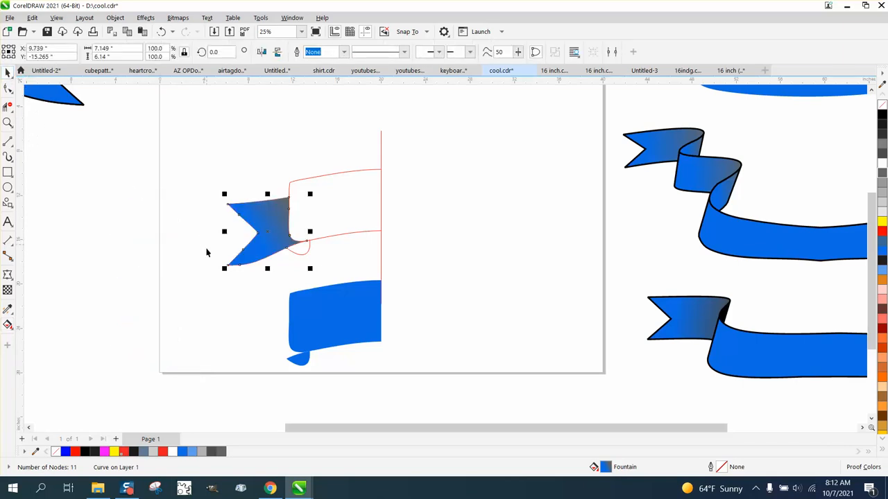
Fill the small blue fold with dark grey #4D4D4D and move it 10 inches up onto its outline
left_click(299, 361)
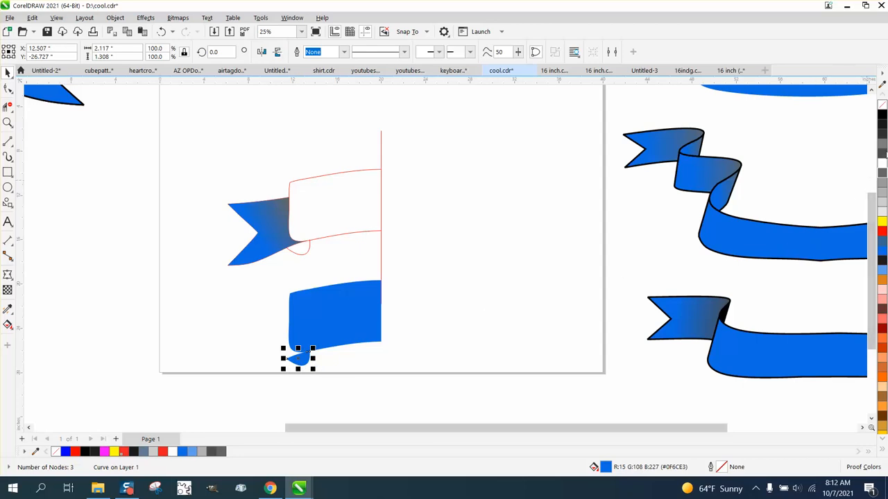
left_click(882, 156)
key("Up")
left_click(602, 292)
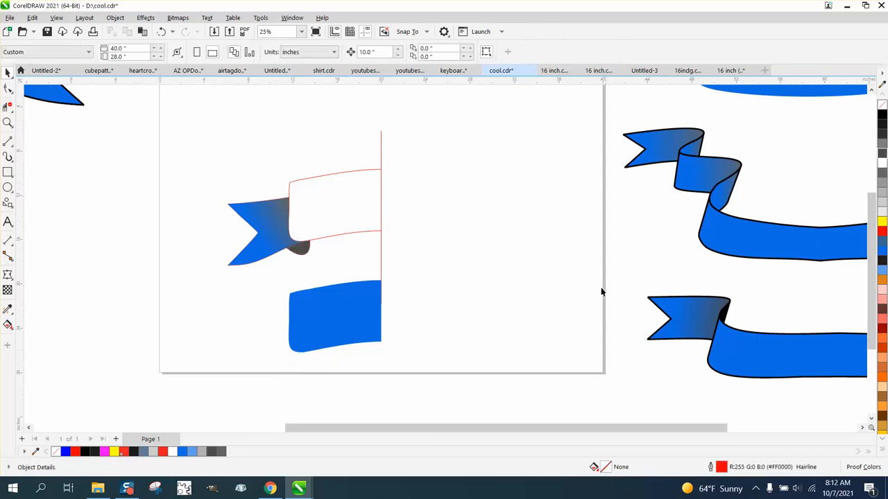
Change the small fold's fill to the medium grey #666666
left_click(882, 183)
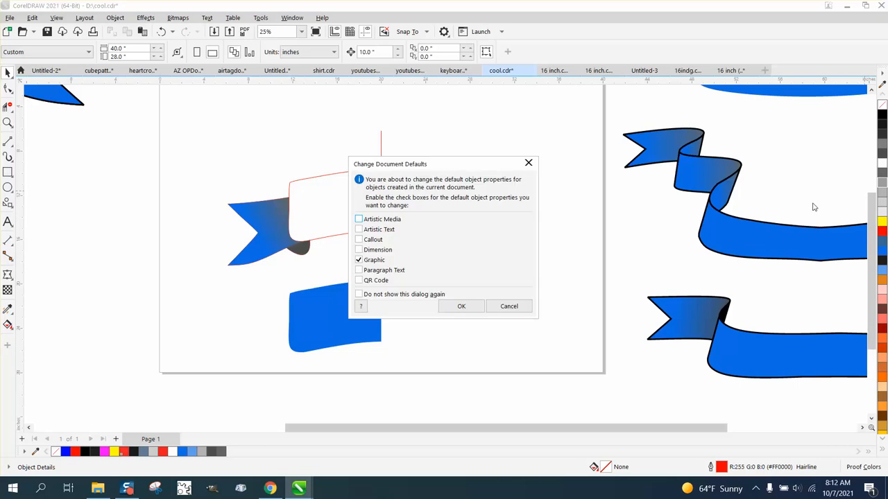
left_click(506, 306)
left_click(300, 253)
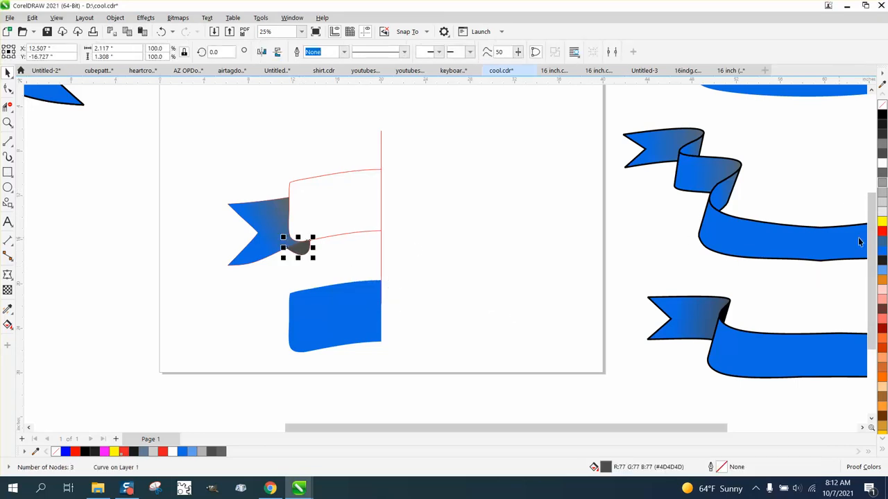
left_click(883, 194)
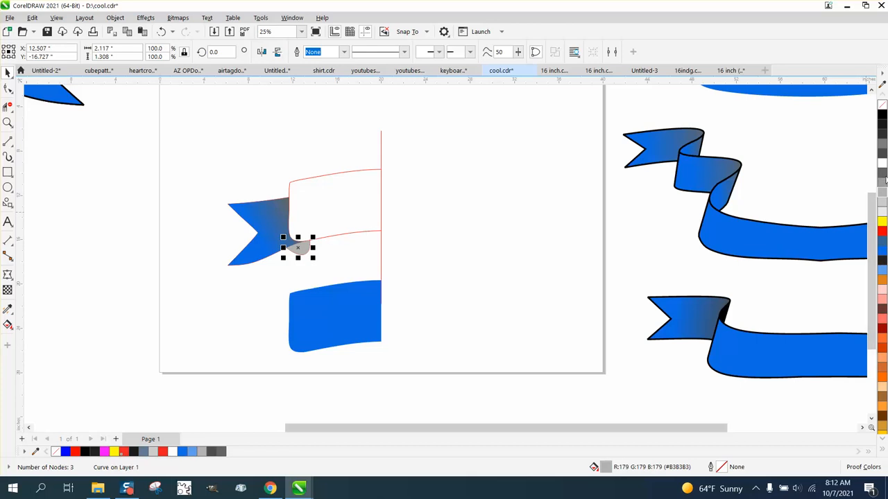
left_click(884, 178)
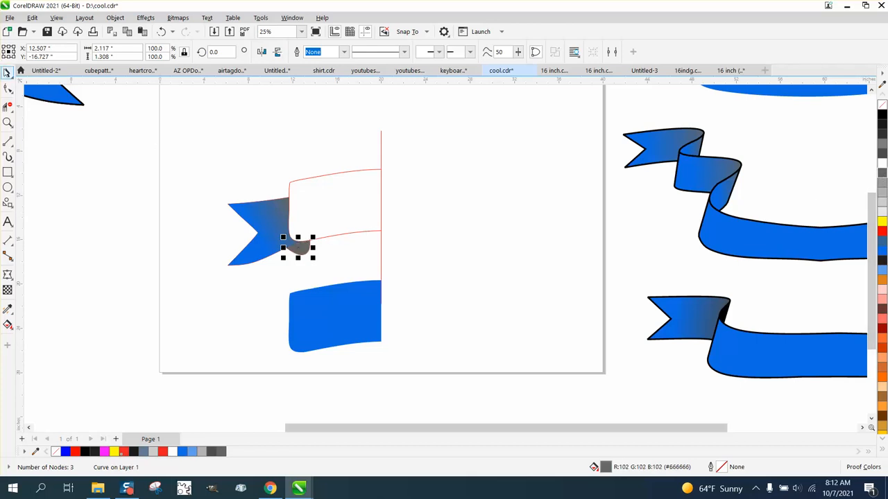
Move the blue banner body 10 inches up onto its outline and group the four parts of the left half
left_click(337, 315)
key("Up")
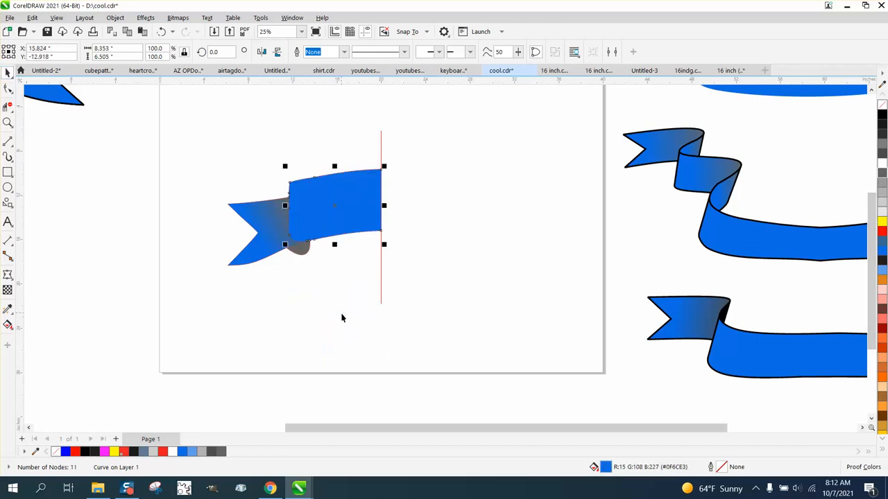
left_click_drag(164, 144, 438, 305)
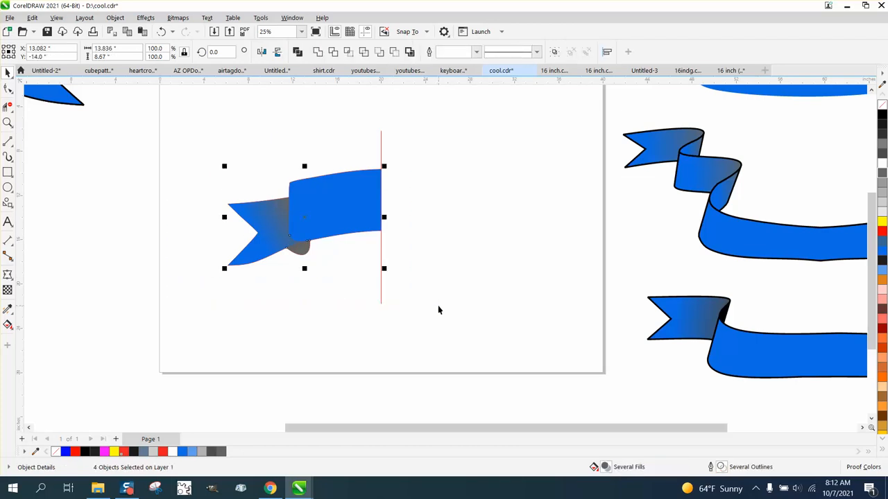
key("ctrl+g")
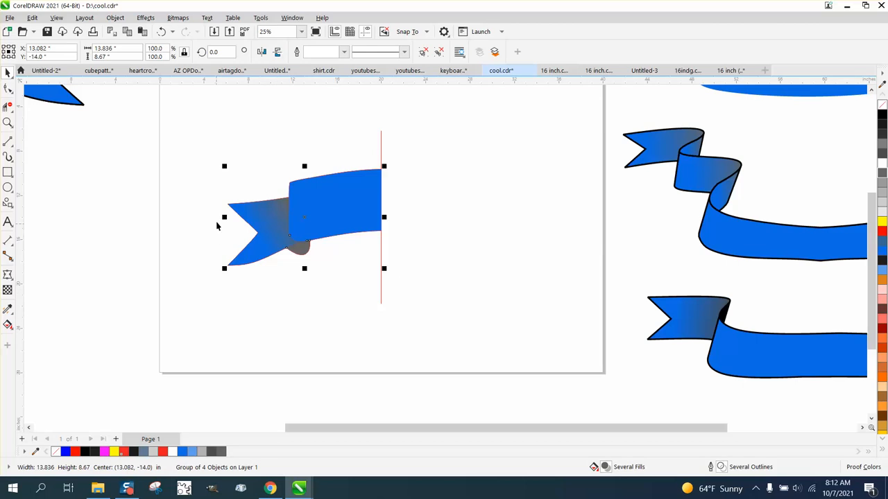
Mirror a copy of the left half to the other side of the centre line and delete the vertical line
left_click_drag(223, 218, 405, 231)
left_click(389, 286)
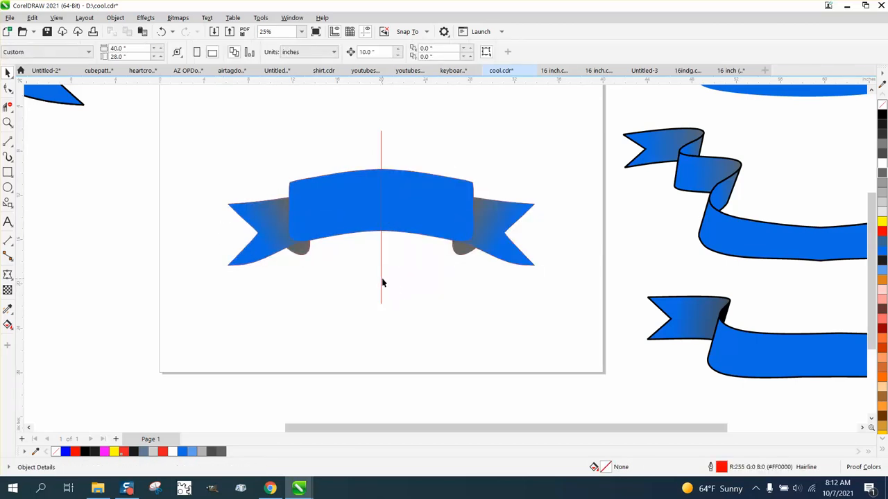
left_click(381, 283)
key("Delete")
Set the nudge distance to 0.001 inches and nudge the mirrored right half about 0.011 inches left to close the centre gap
left_click(8, 123)
left_click_drag(210, 156, 642, 324)
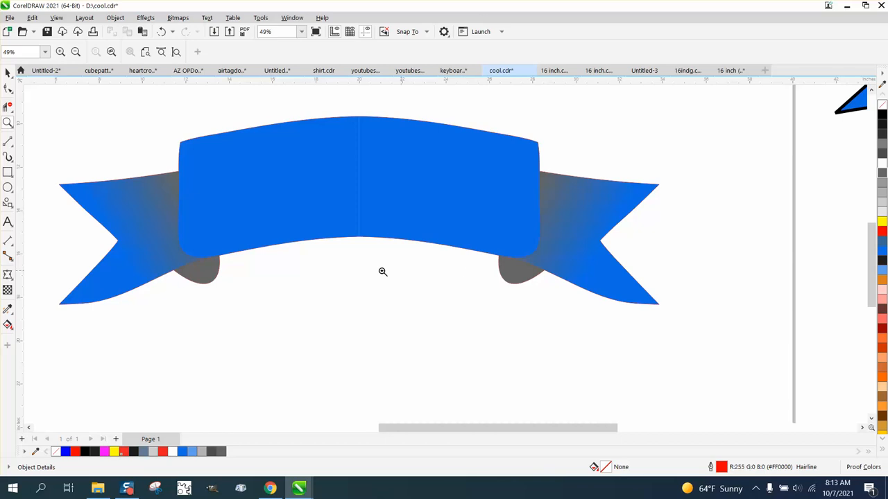
left_click(8, 72)
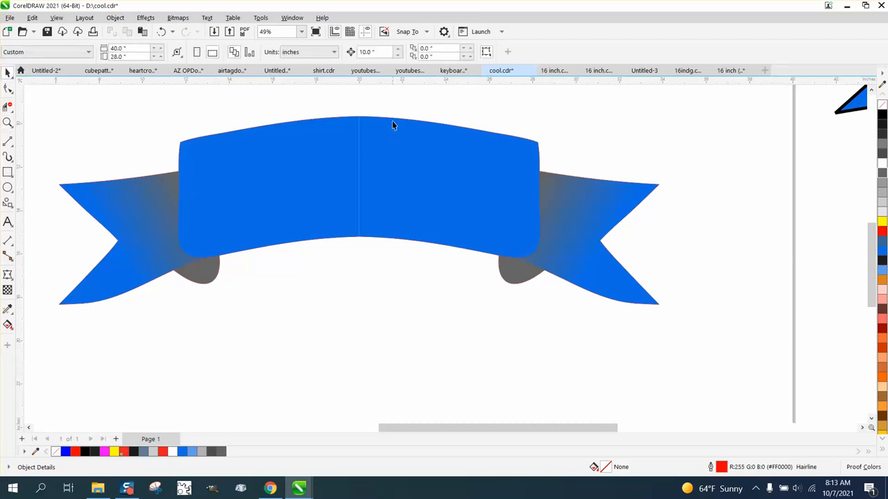
double_click(366, 52)
key("BackSpace")
type(".001")
key("Return")
left_click(445, 151)
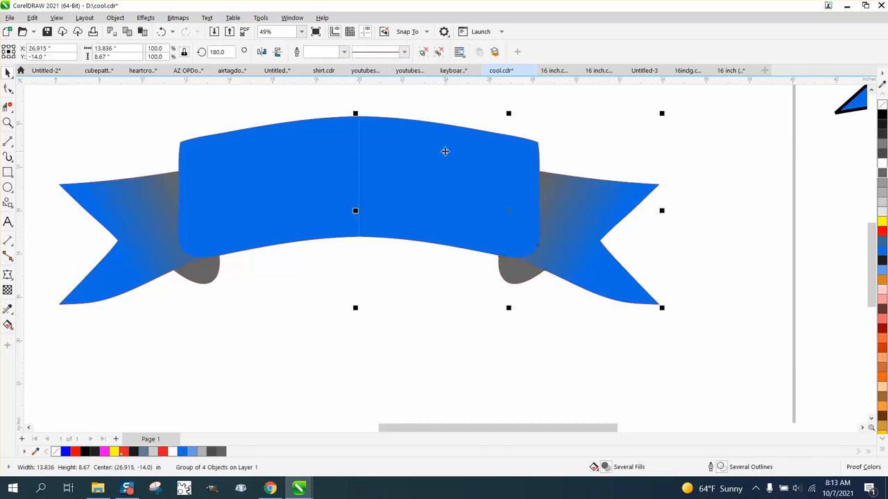
key("Left")
key("Left")
key("Left")
key("Left")
key("Left")
scroll(426, 151, "down", 1)
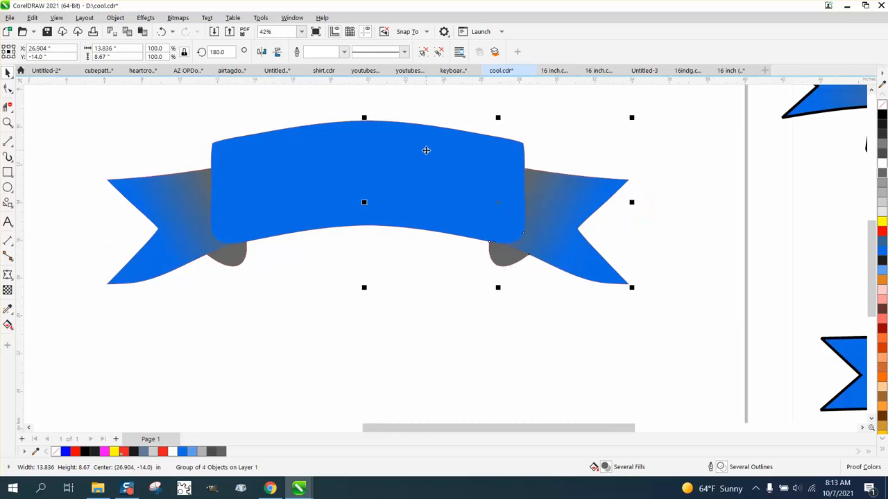
Give both banner halves a black outline and remove the centre seam line with Virtual Segment Delete
left_click(530, 131)
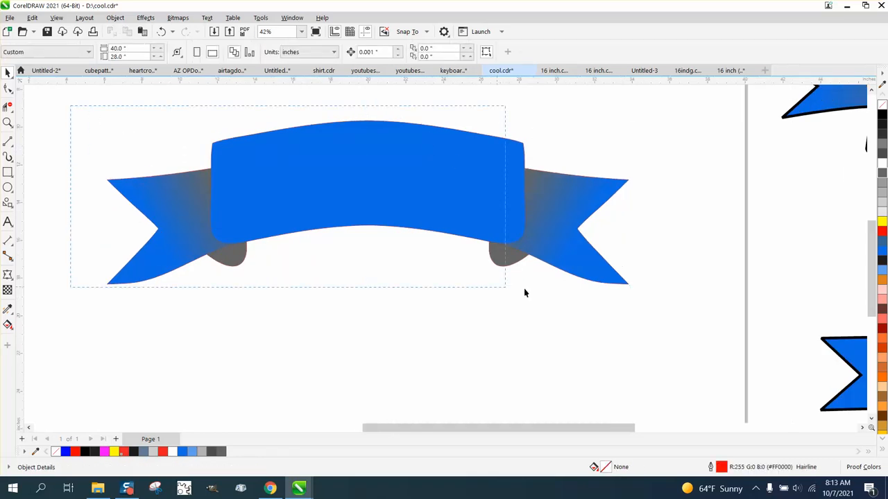
left_click_drag(524, 293, 694, 340)
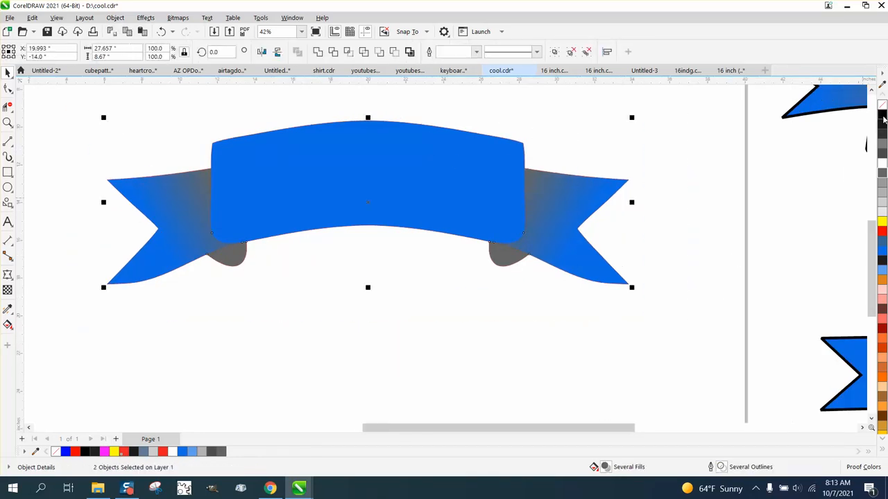
right_click(883, 118)
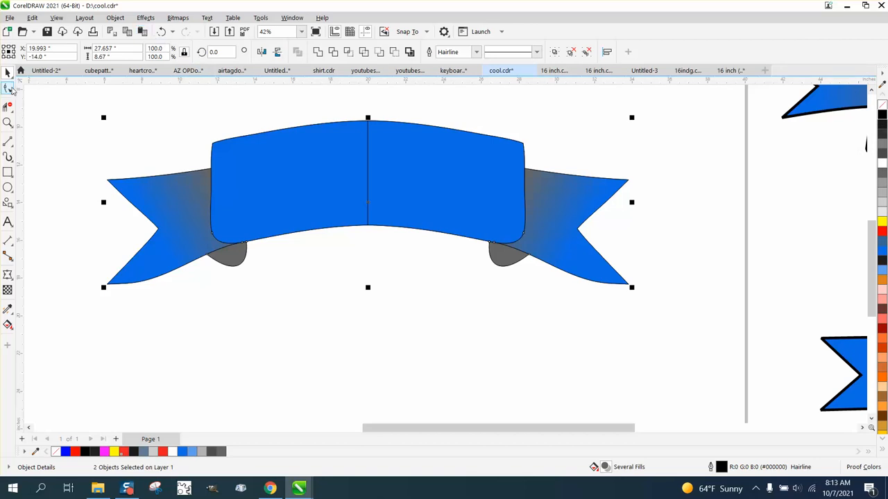
left_click(11, 110)
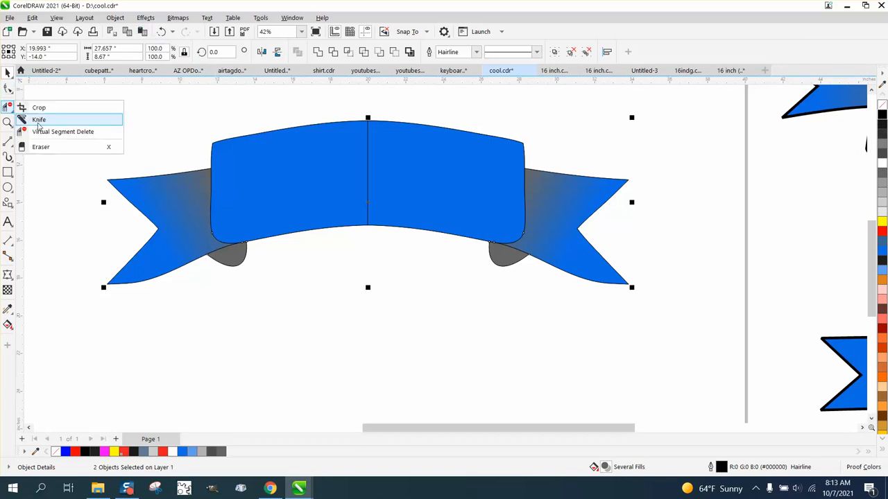
left_click(43, 132)
left_click(368, 160)
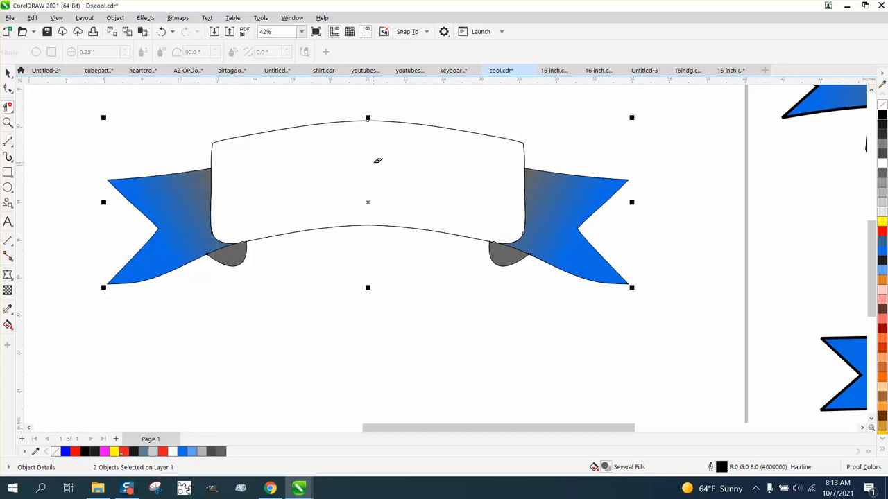
Fill the joined banner body with blue using Smart Fill
left_click(7, 326)
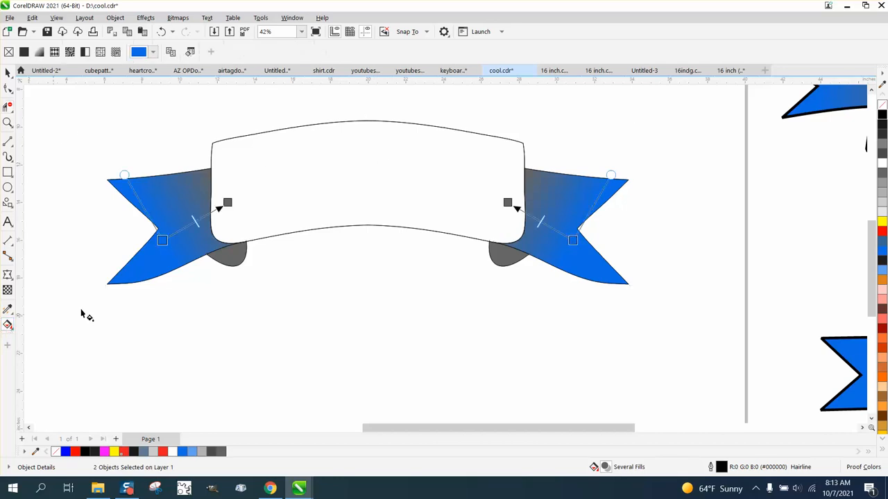
left_click(10, 329)
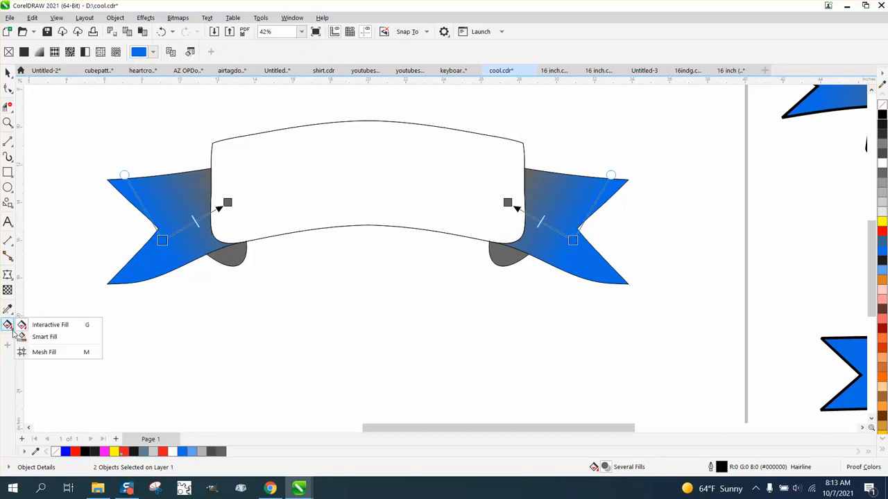
left_click(47, 340)
left_click(392, 210)
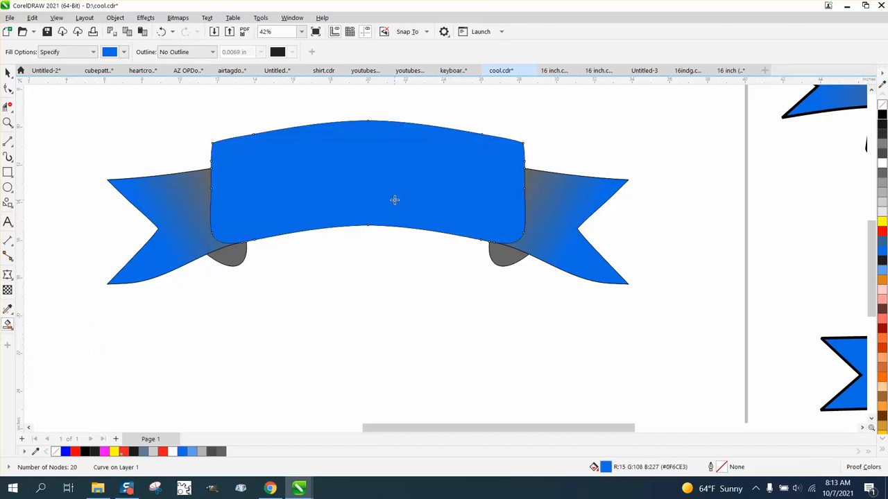
Give all the banner's pieces, including both tails and folds, a black outline 4.0 pt wide and deselect them
left_click(8, 72)
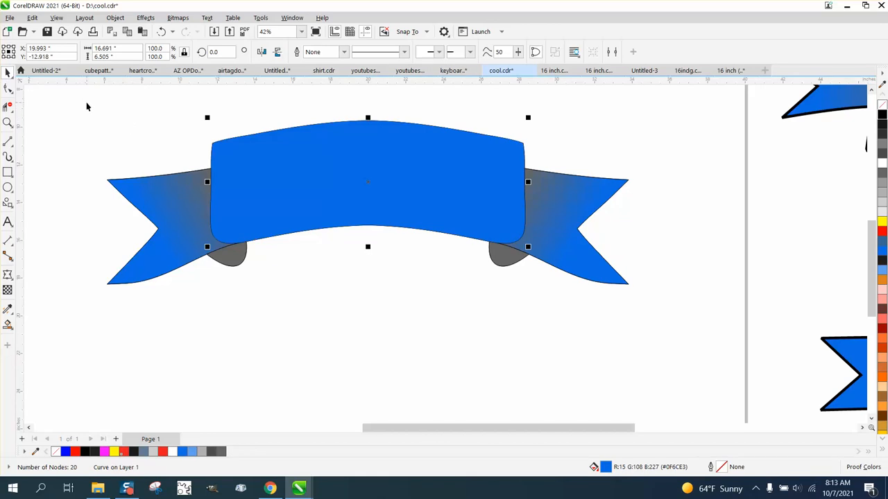
left_click_drag(87, 106, 753, 409)
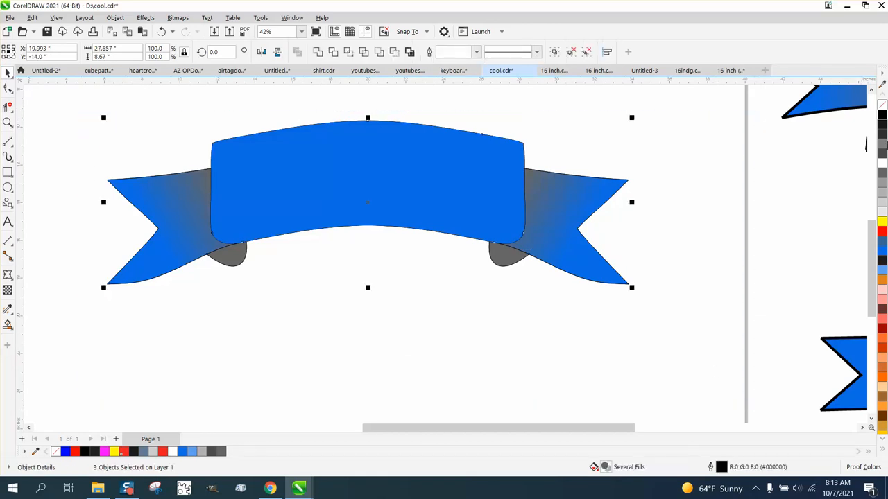
right_click(884, 119)
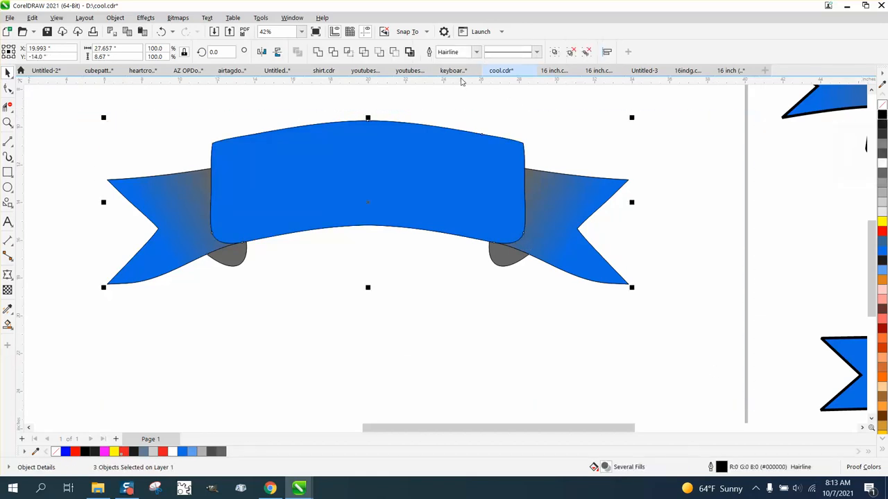
left_click(475, 52)
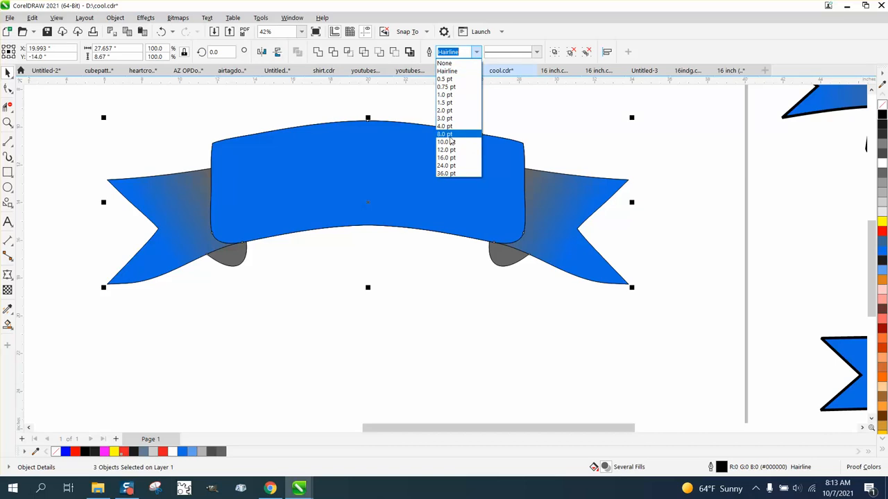
left_click(448, 138)
left_click(476, 52)
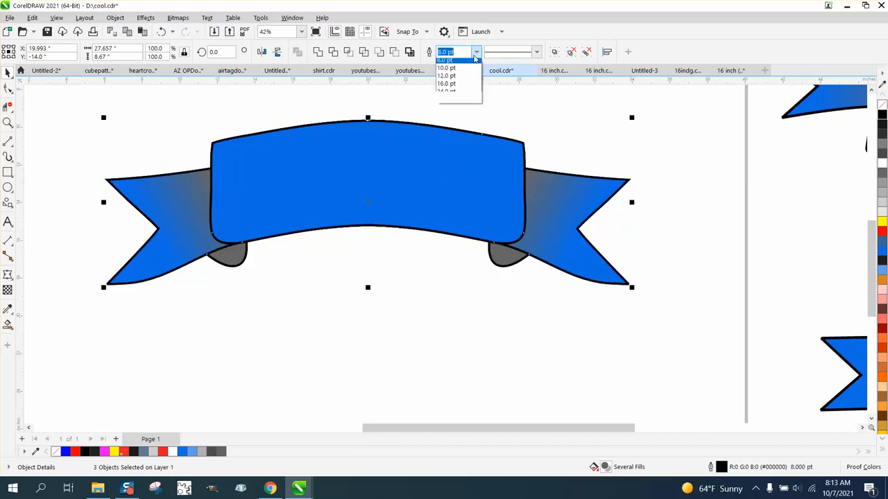
left_click(446, 127)
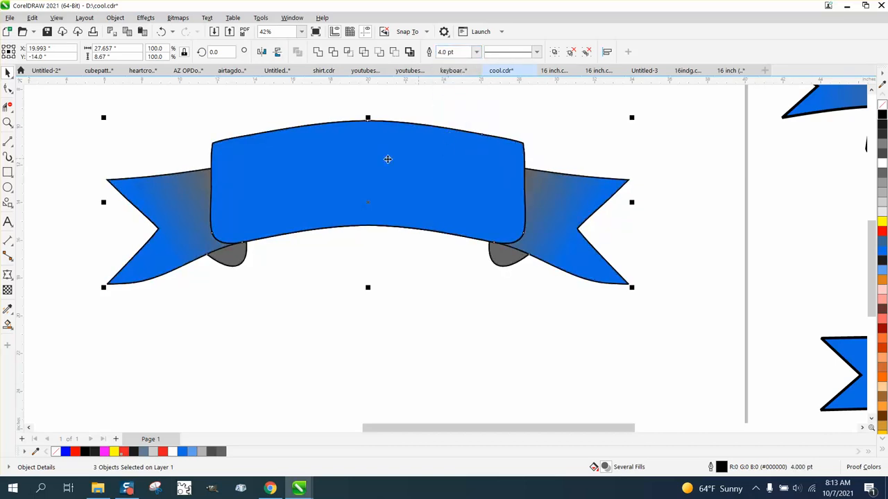
left_click(128, 119)
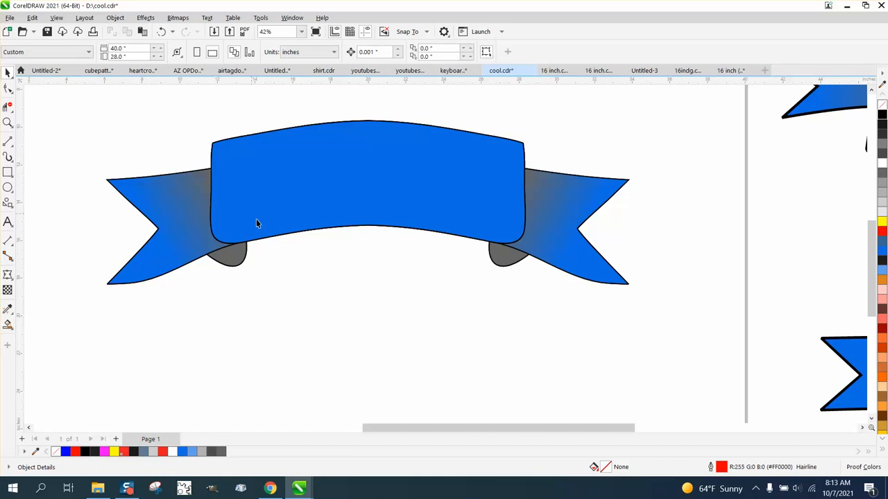
scroll(231, 263, "down", 5)
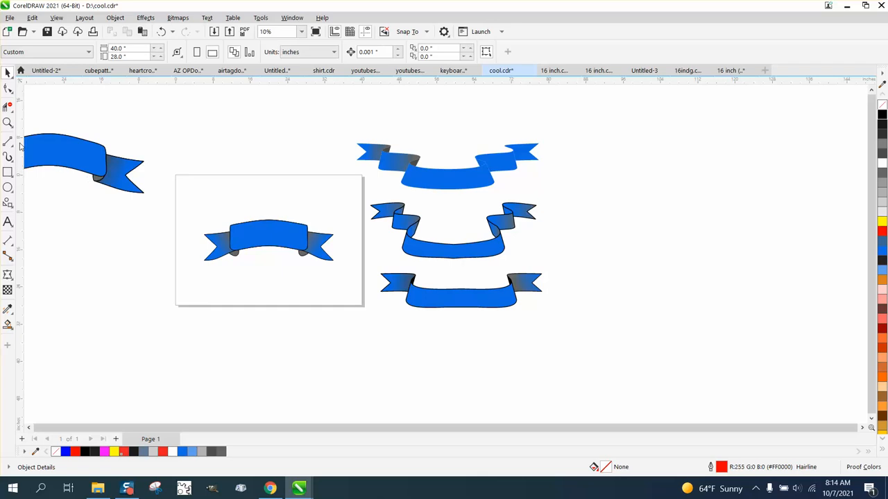
left_click(8, 123)
left_click_drag(163, 178, 387, 281)
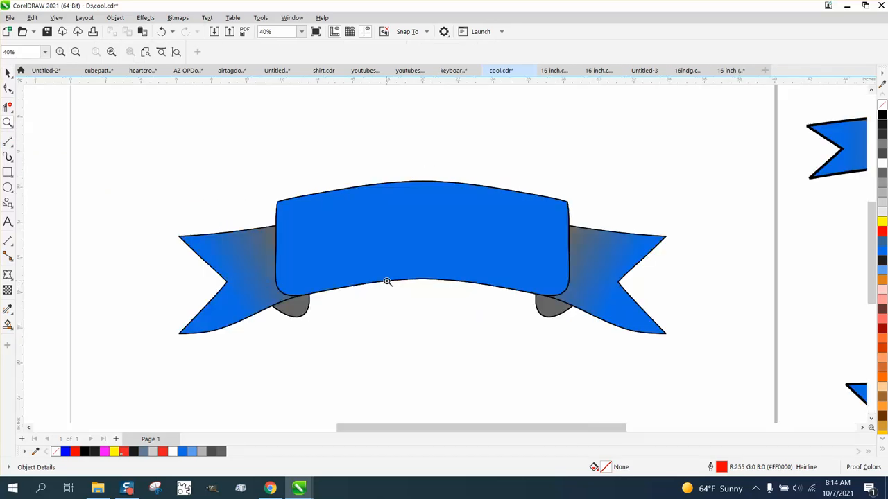